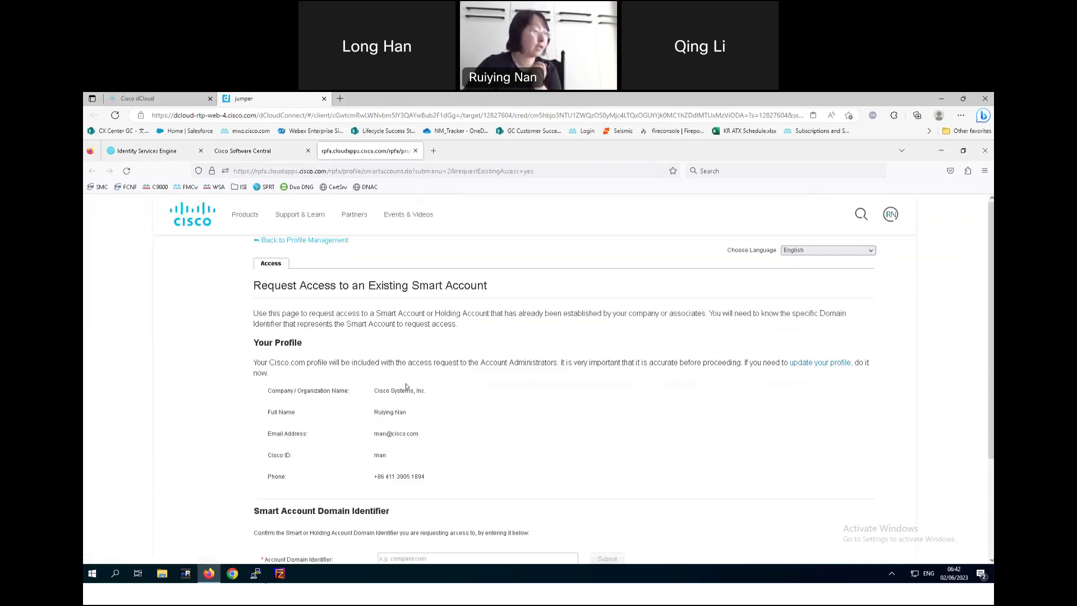
# - Close the 'Request Access to an Existing Smart Account' tab to return to the Smart Licensing tab
pyautogui.scroll(-1, 407, 383)
pyautogui.scroll(-3, 407, 383)
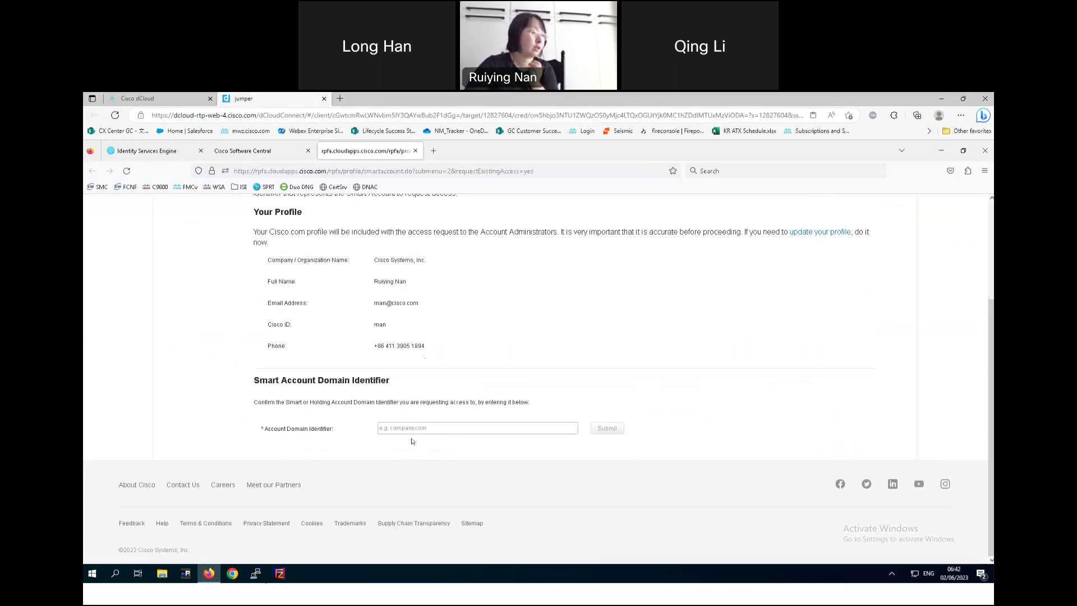
pyautogui.scroll(3, 300, 247)
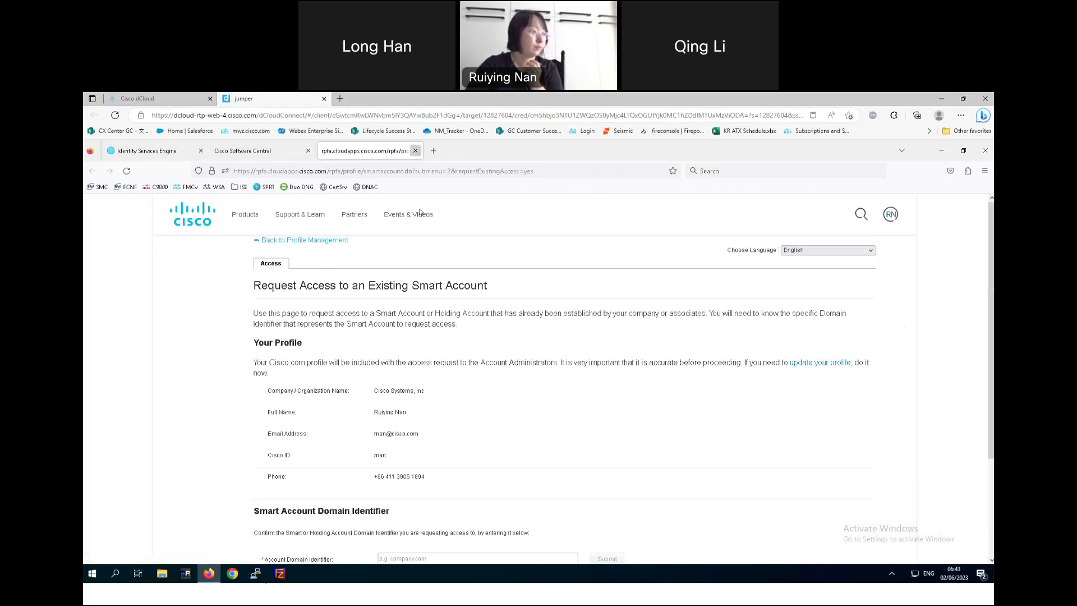
pyautogui.hotkey('ctrl', 'w')
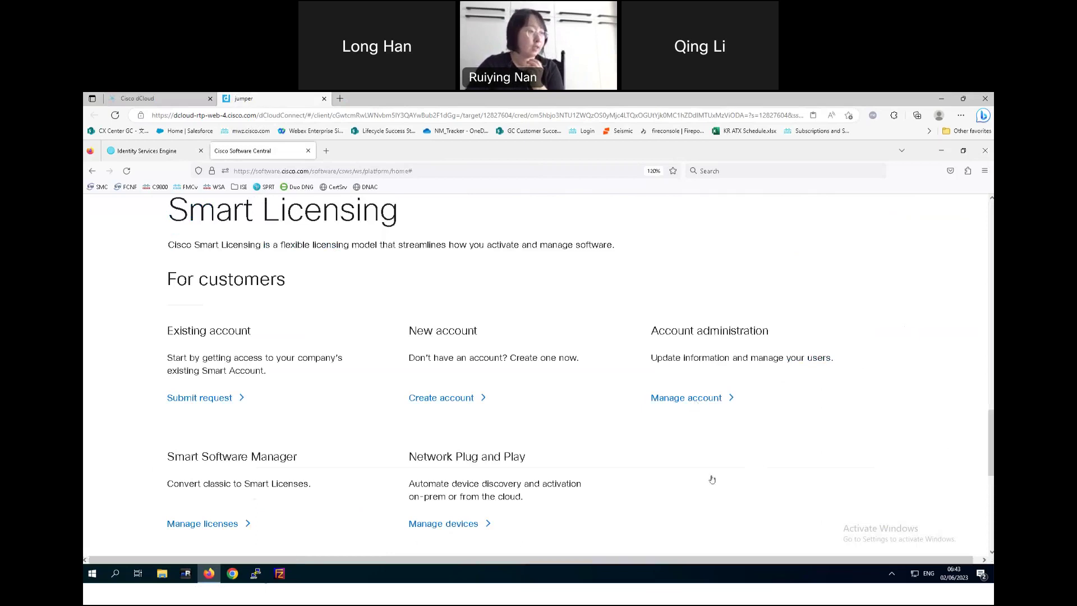
# - Open the Smart Account's Virtual Accounts tab and check the Customer Success SE - GC account's Actions list
pyautogui.click(692, 399)
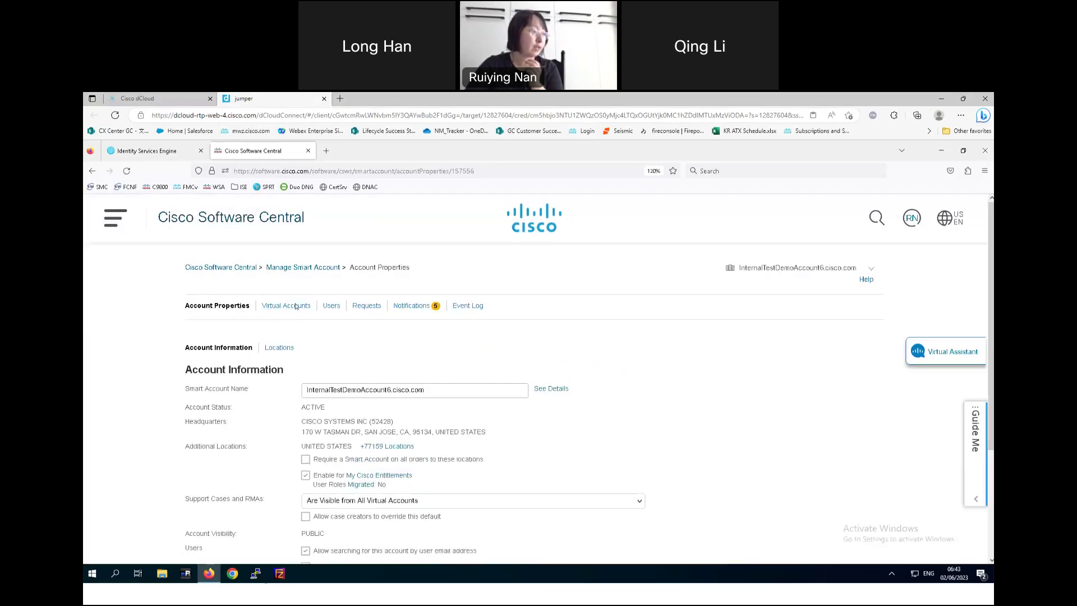
pyautogui.click(296, 306)
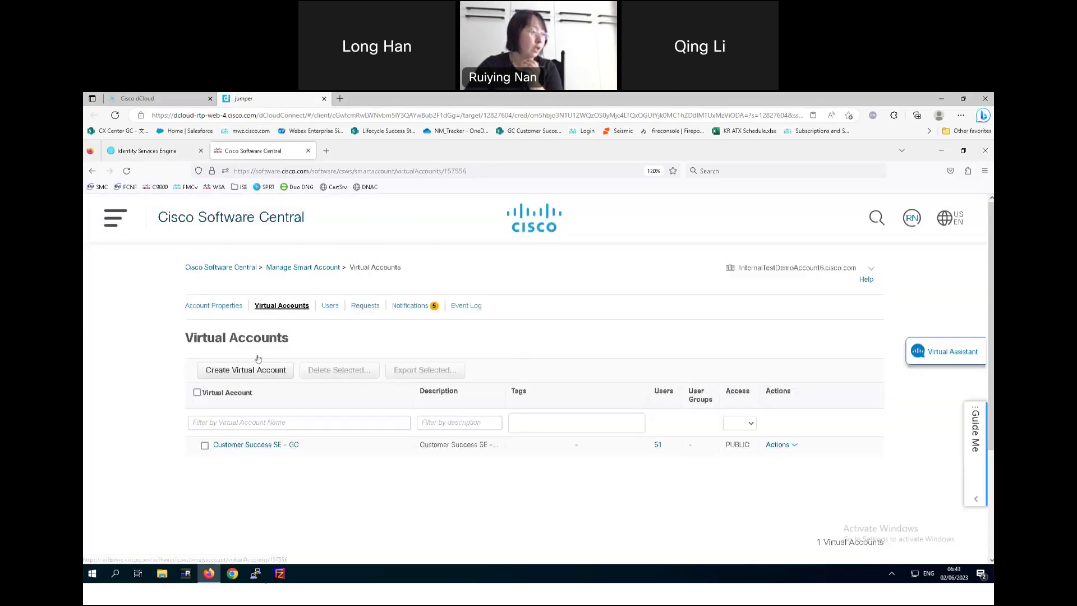
pyautogui.click(241, 370)
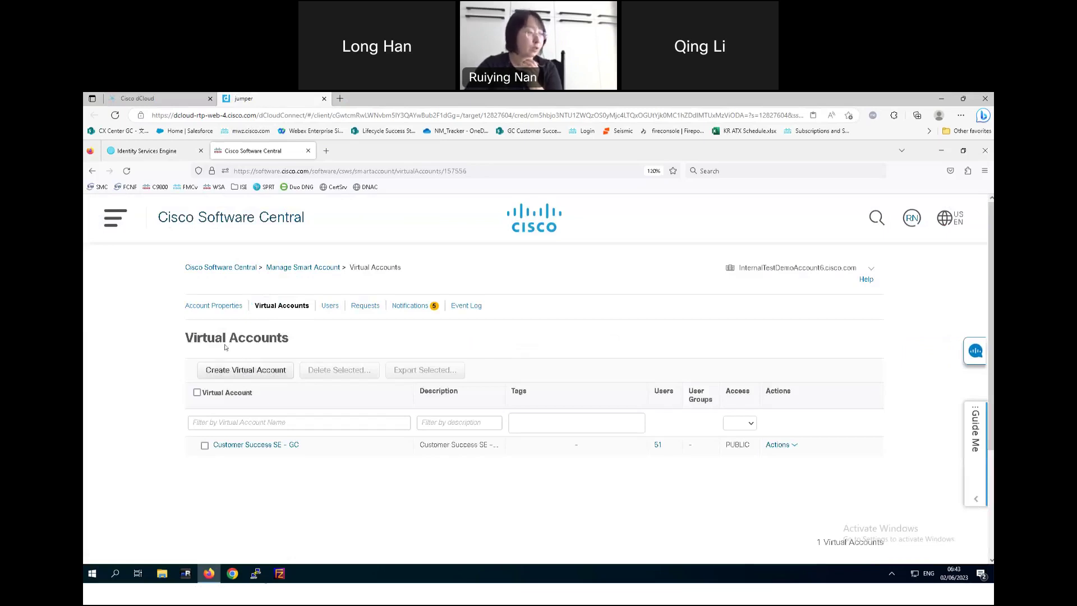
pyautogui.click(265, 371)
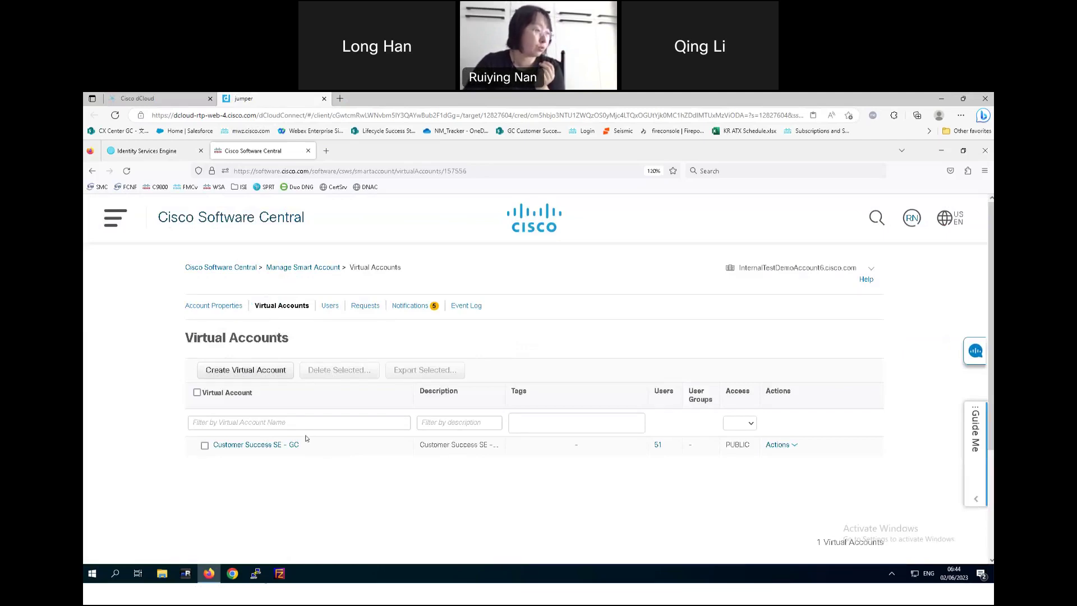
pyautogui.click(795, 449)
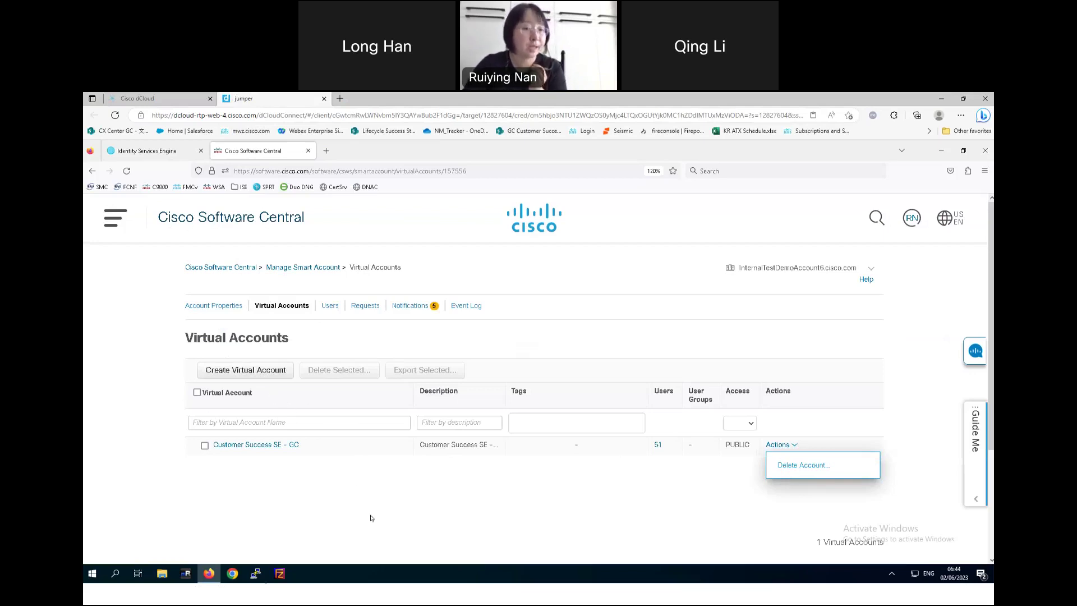
pyautogui.click(438, 490)
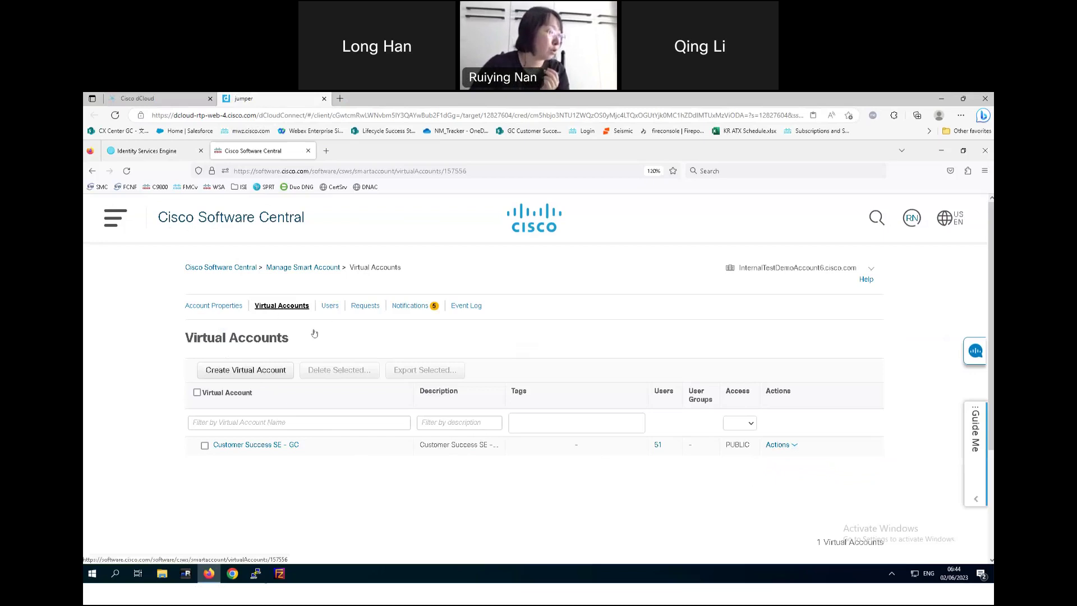
pyautogui.click(330, 306)
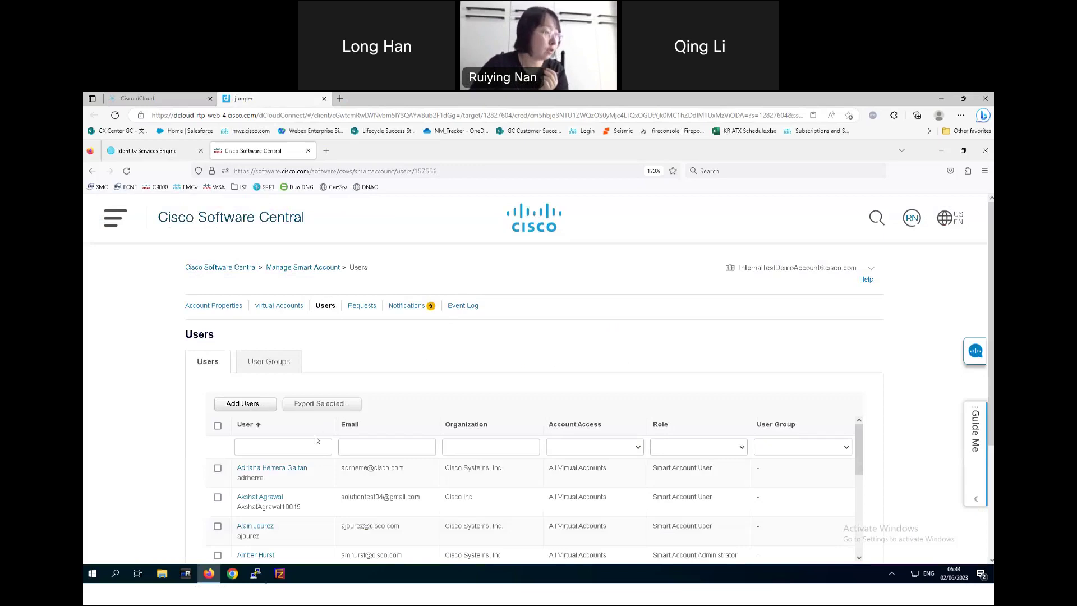
pyautogui.click(280, 446)
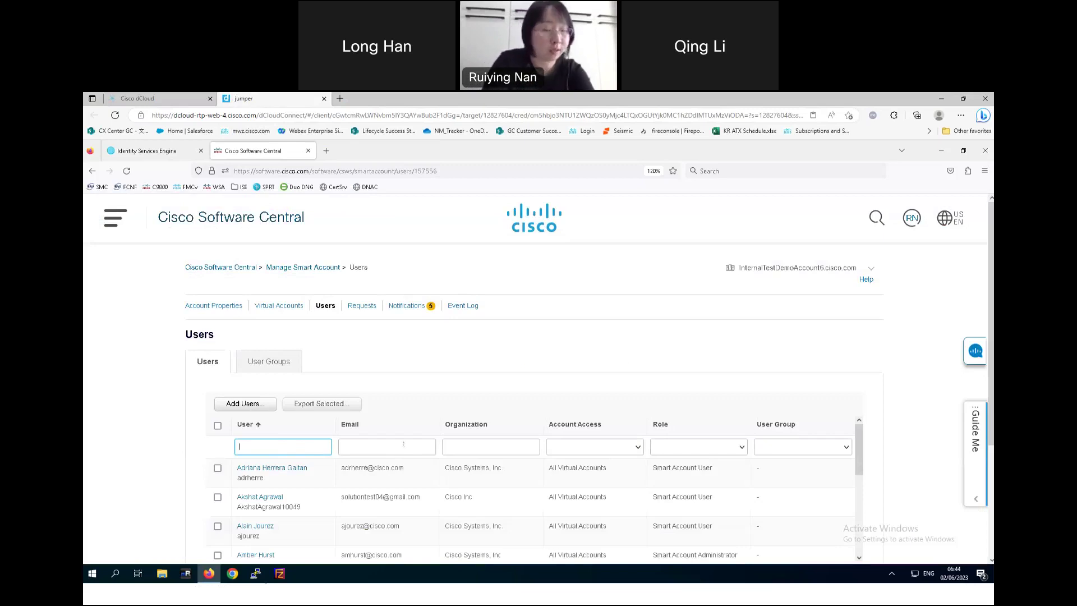
pyautogui.click(402, 446)
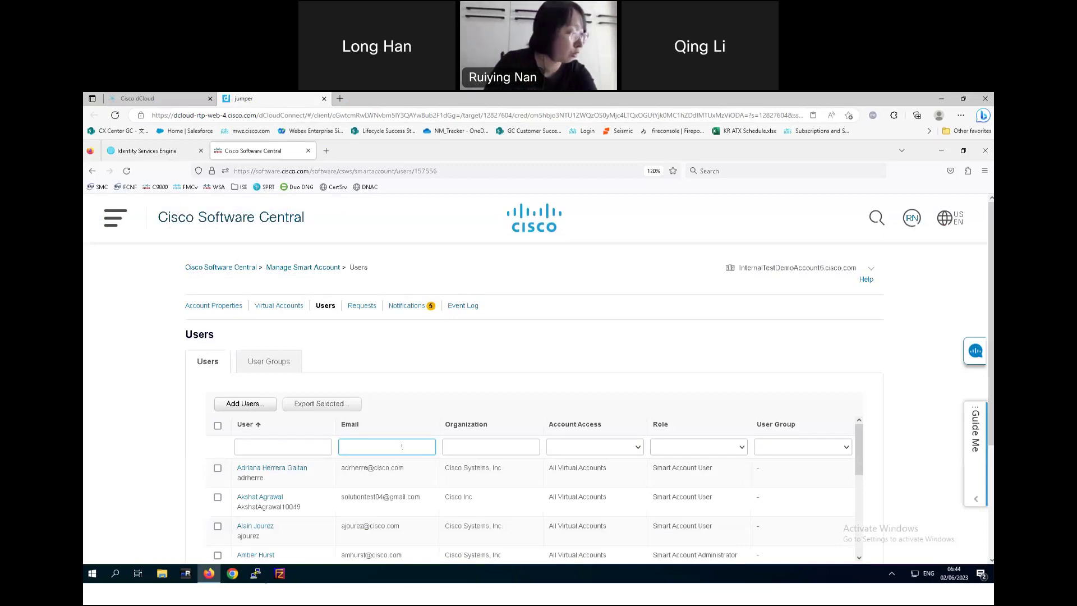
pyautogui.write('7r')
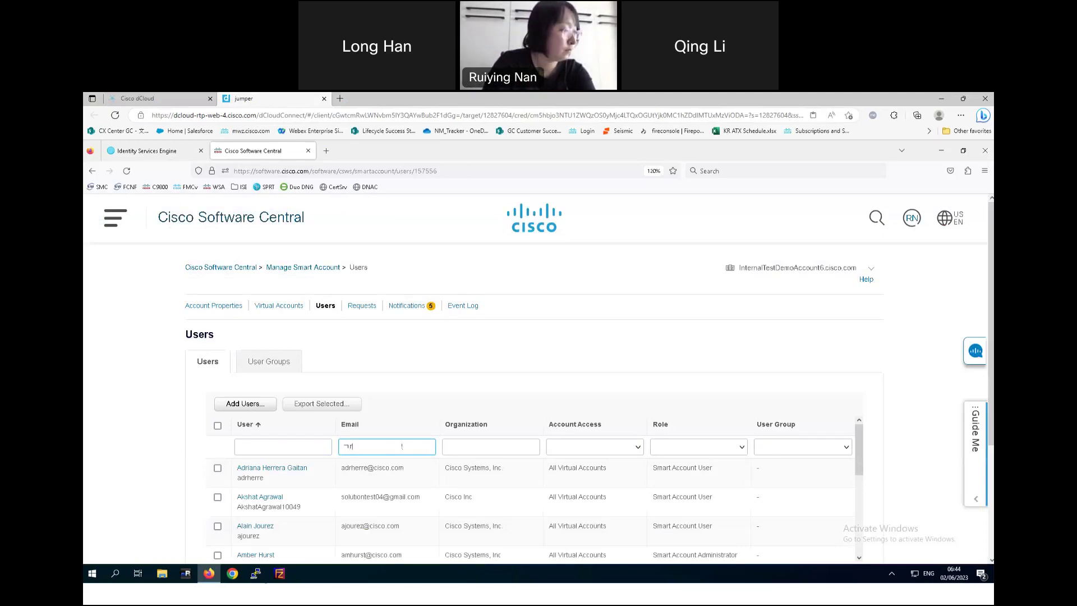
pyautogui.press('BackSpace')
pyautogui.press('BackSpace')
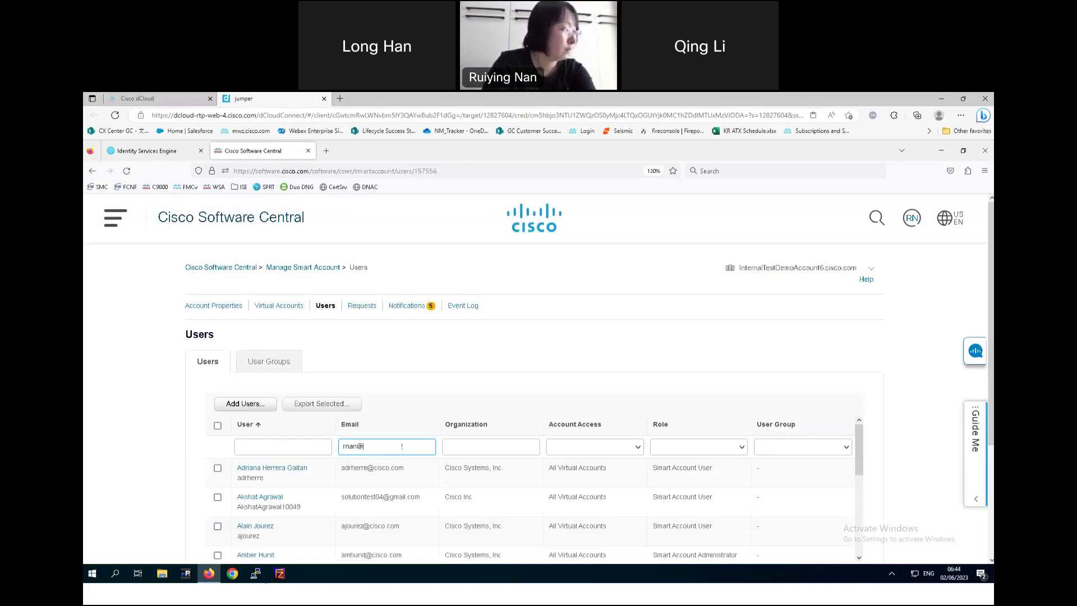
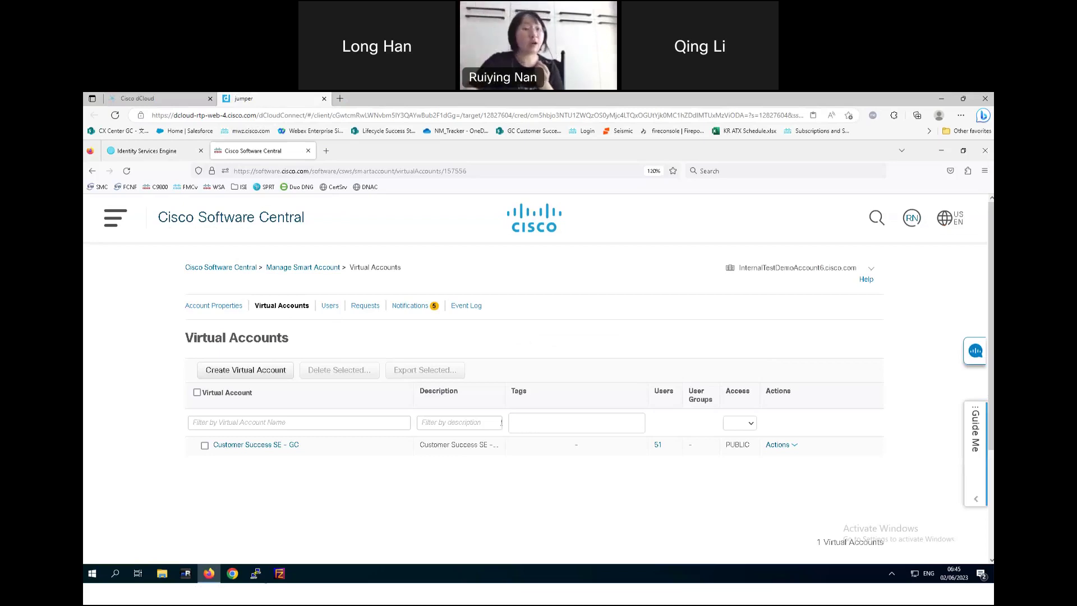
# - Set up a new top-level, Public virtual account named 'demo' and continue to Assign Users
pyautogui.click(230, 372)
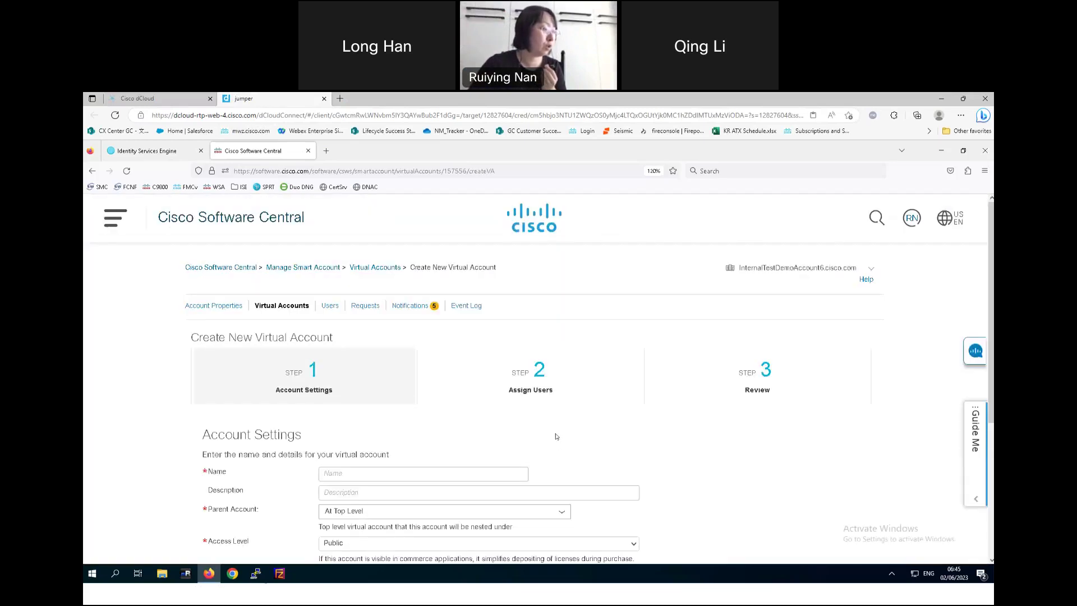
pyautogui.scroll(-3, 525, 425)
pyautogui.click(378, 298)
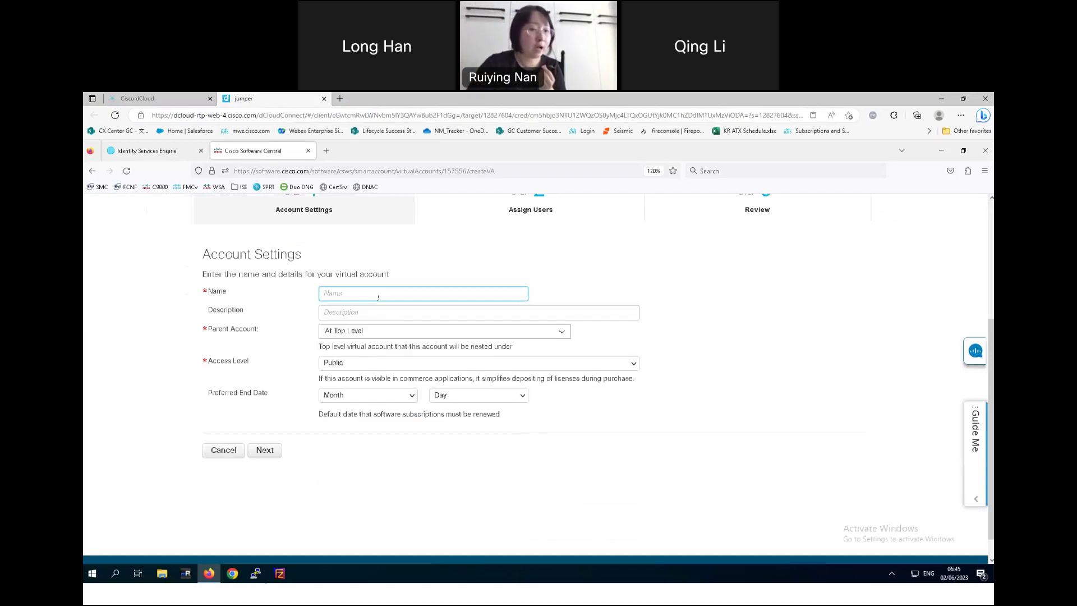
pyautogui.click(384, 334)
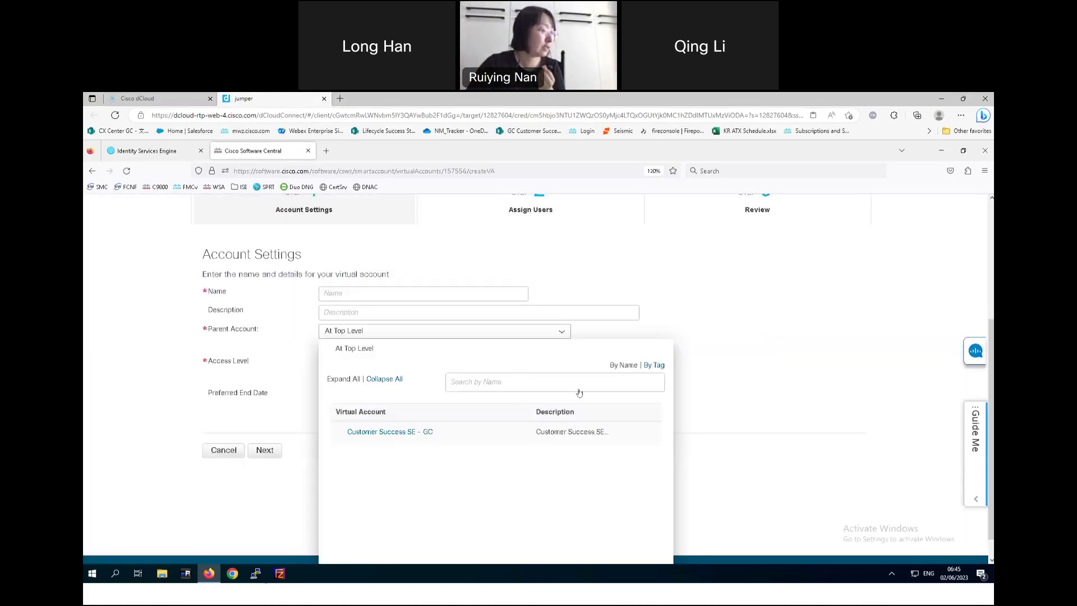
pyautogui.click(717, 349)
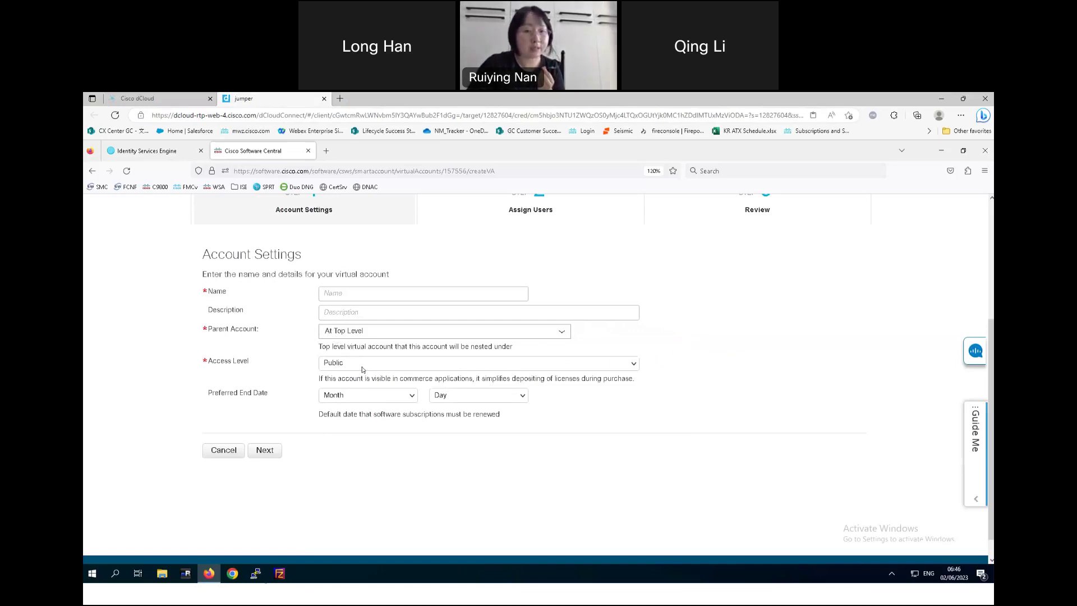
pyautogui.click(362, 369)
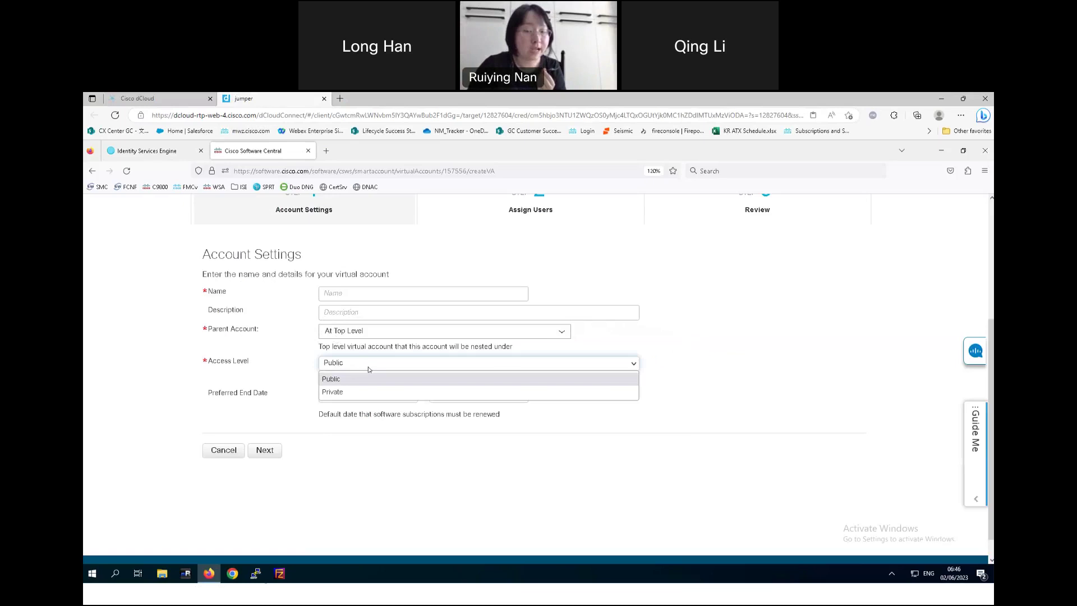
pyautogui.click(477, 492)
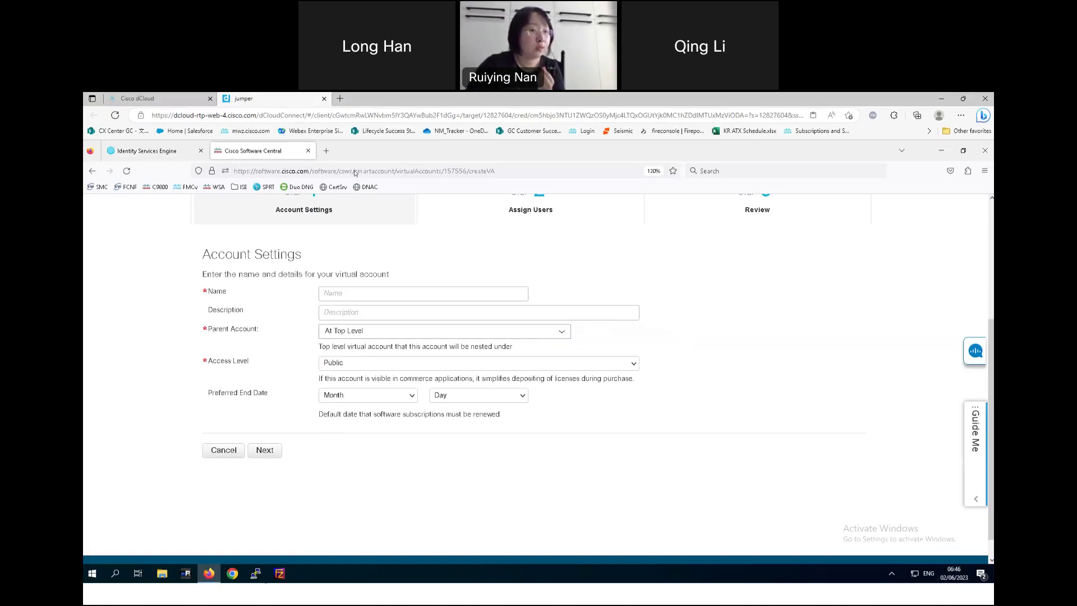
pyautogui.click(402, 291)
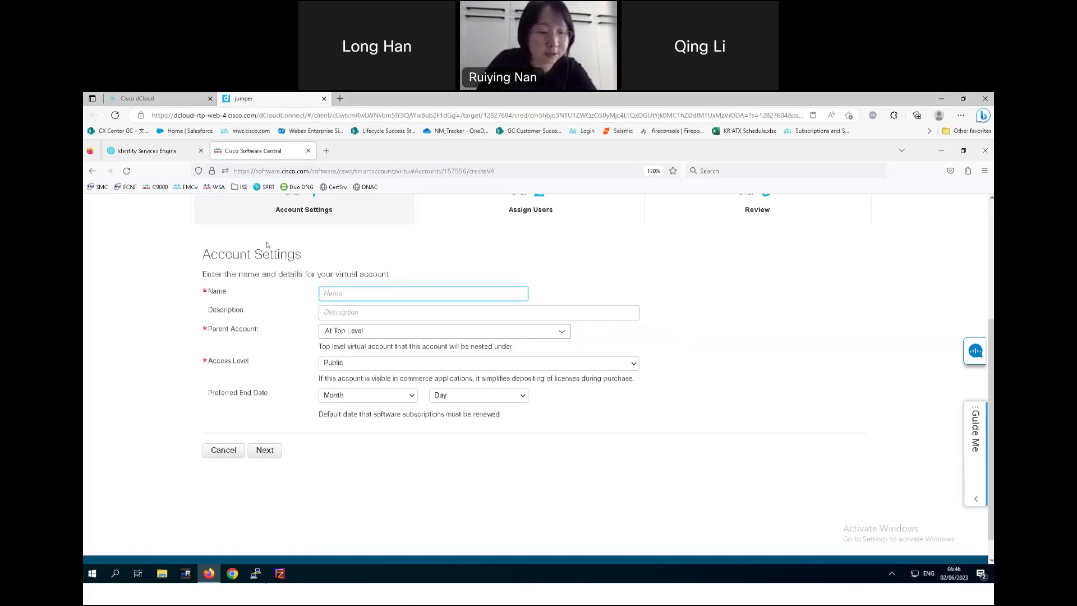
pyautogui.write('demo')
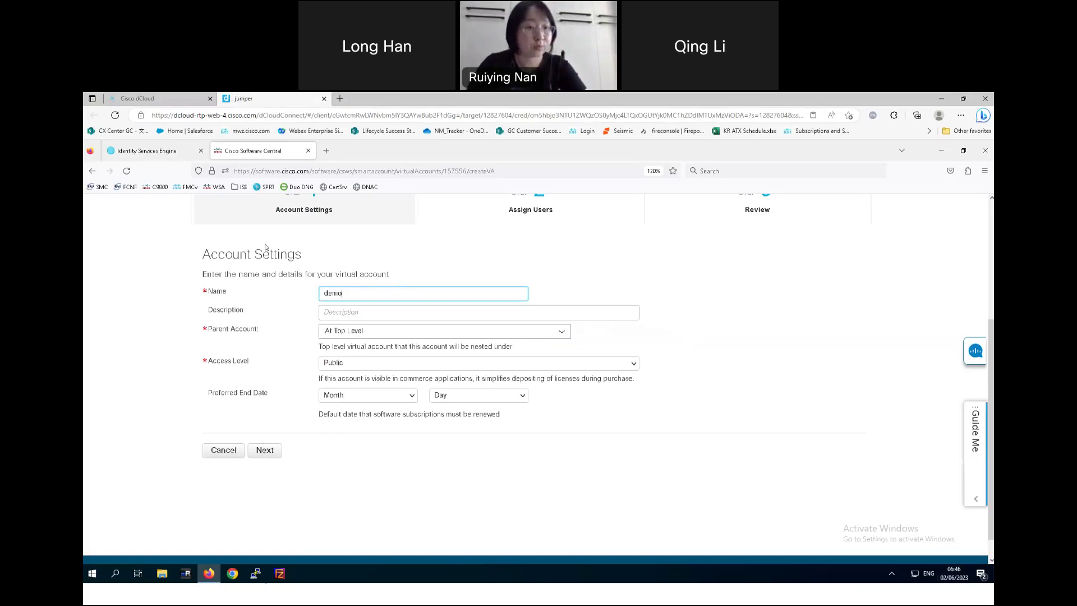
pyautogui.click(270, 450)
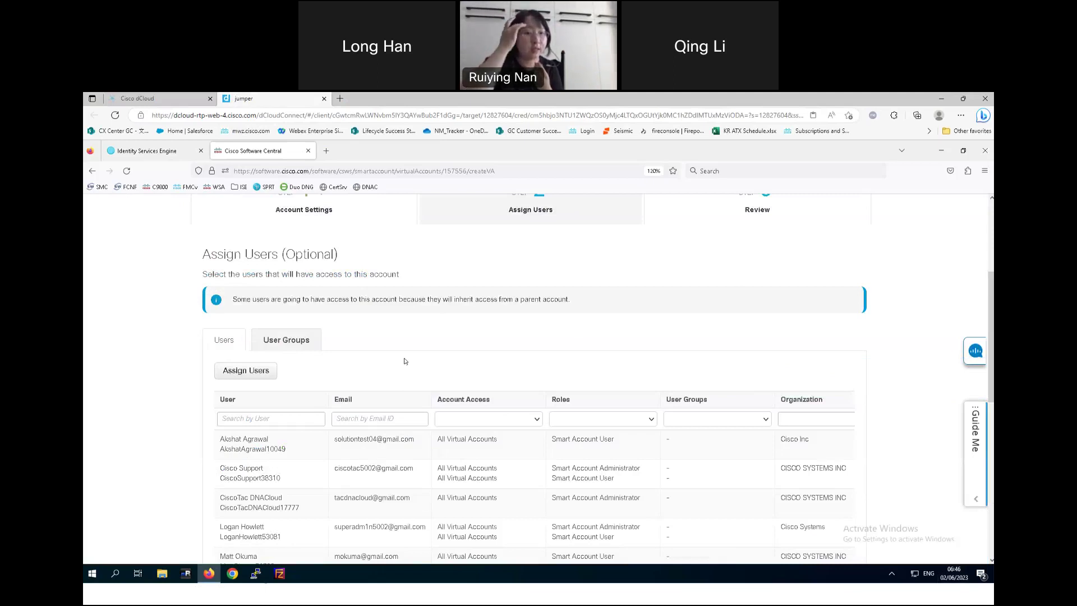
# - Look over the 42-user Assign Users list, then switch to the Cisco ISE dashboard
pyautogui.scroll(-10, 472, 371)
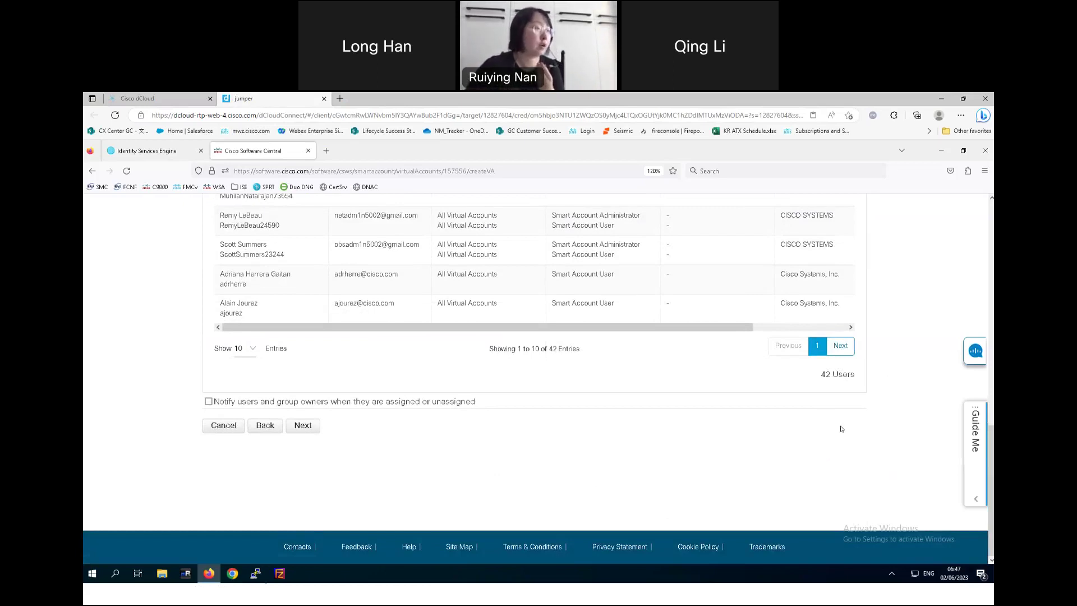
pyautogui.scroll(10, 856, 429)
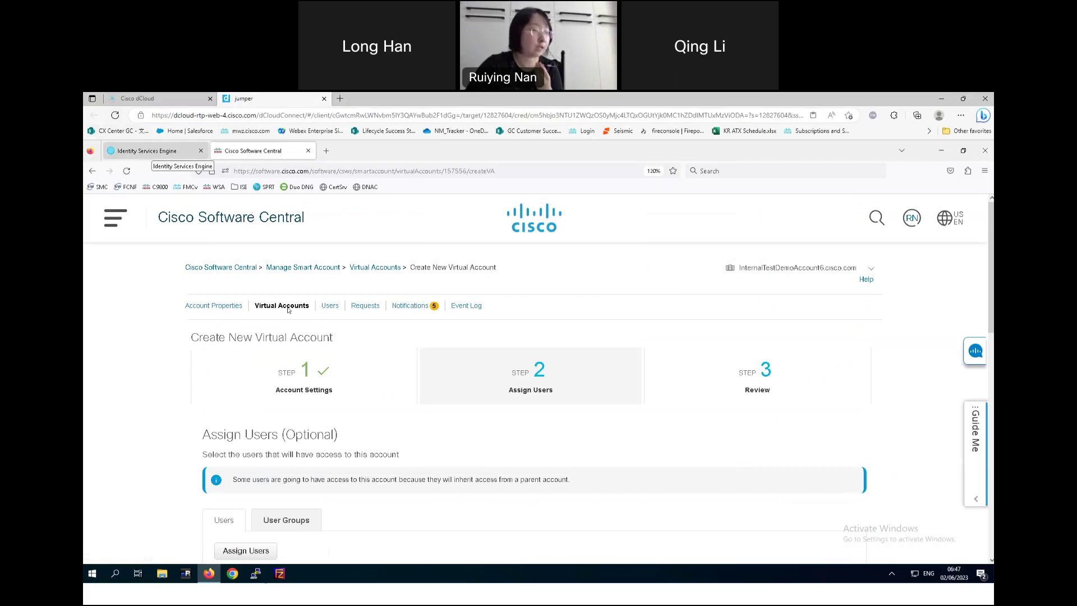
pyautogui.click(152, 153)
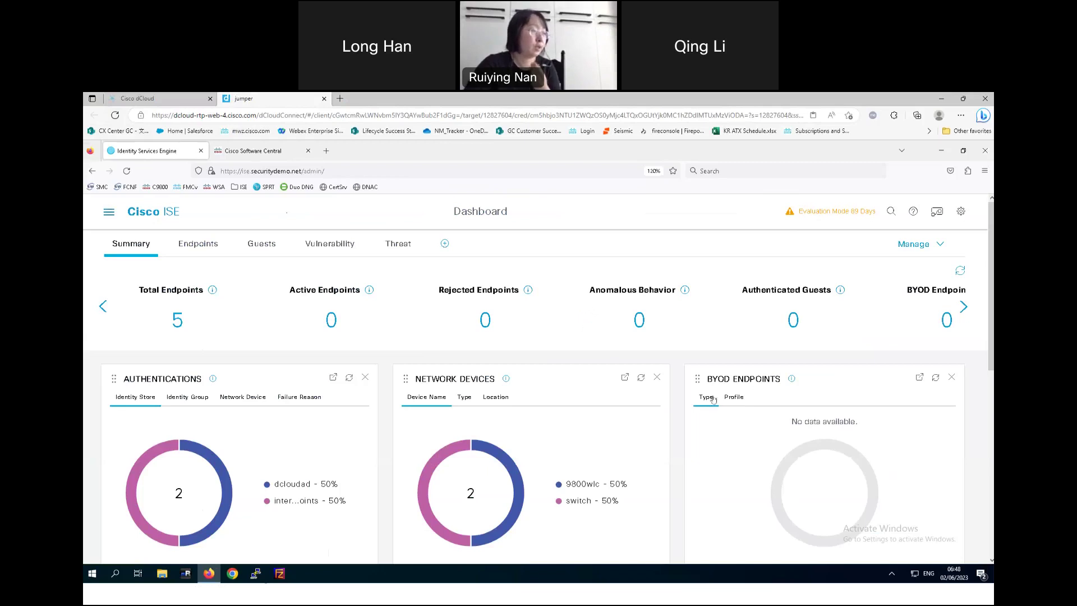
# - Go to Administration > System > Settings, landing on the Client Provisioning page
pyautogui.hotkey('ctrl', '/')
pyautogui.click(645, 260)
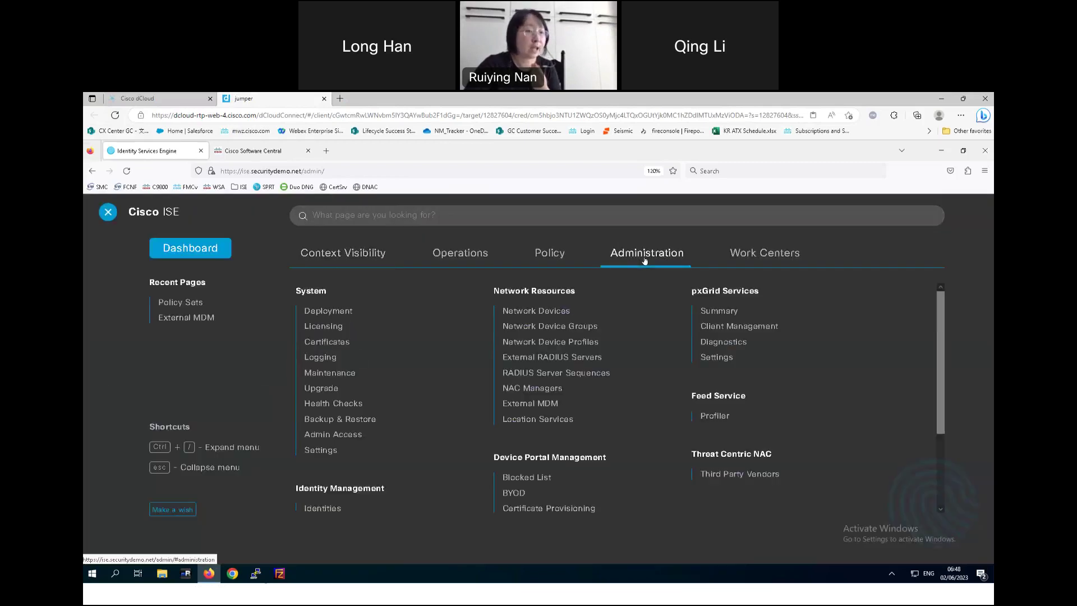
pyautogui.click(321, 450)
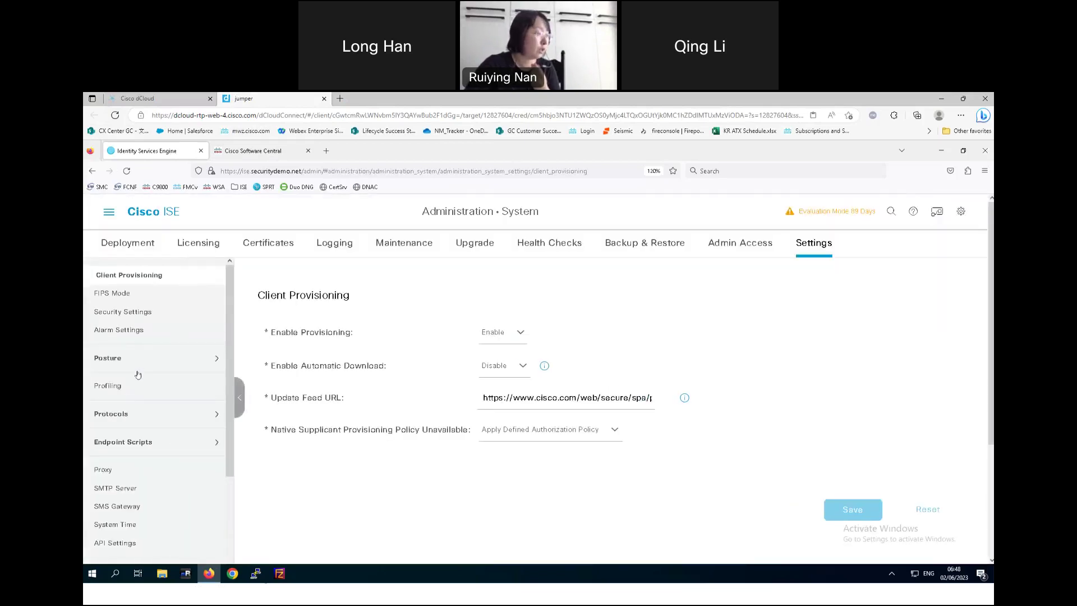
pyautogui.scroll(-1, 108, 425)
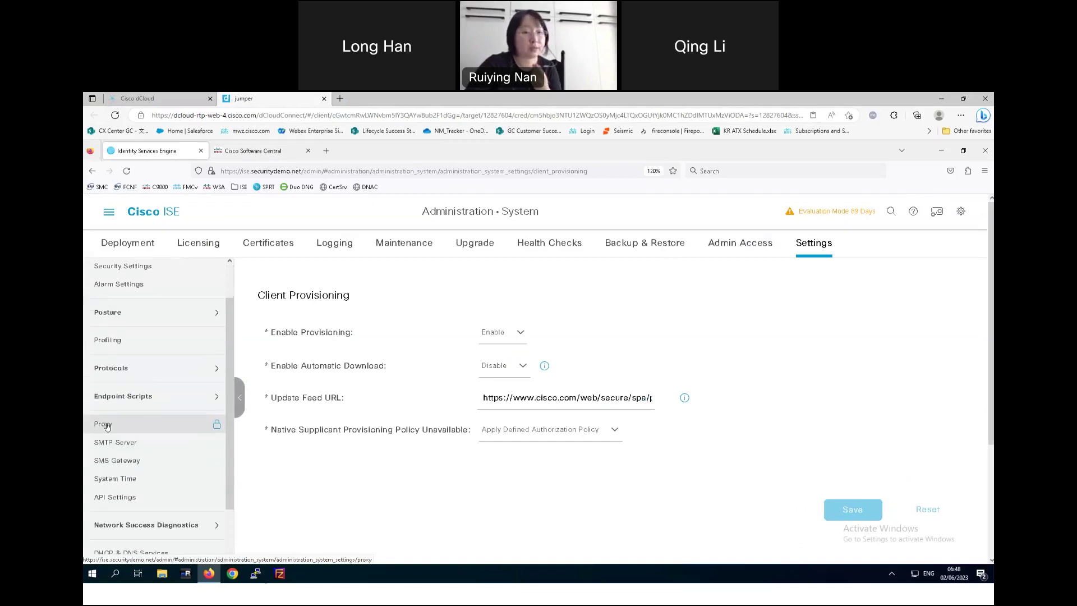
# - Set the ISE proxy host to 64.102.255.40 on port 80 and save
pyautogui.click(107, 426)
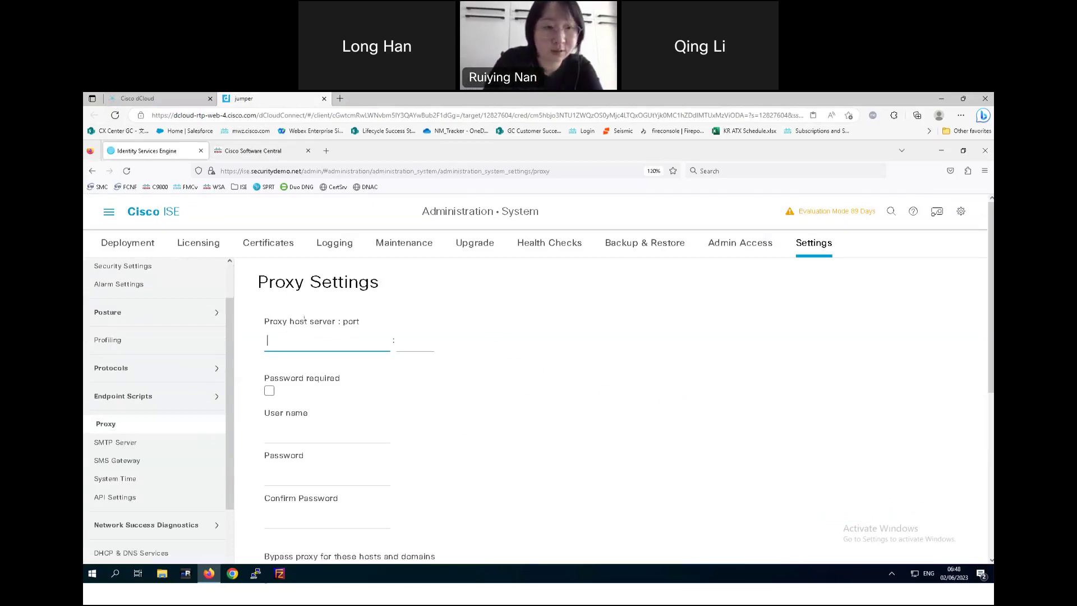
pyautogui.write('64.10')
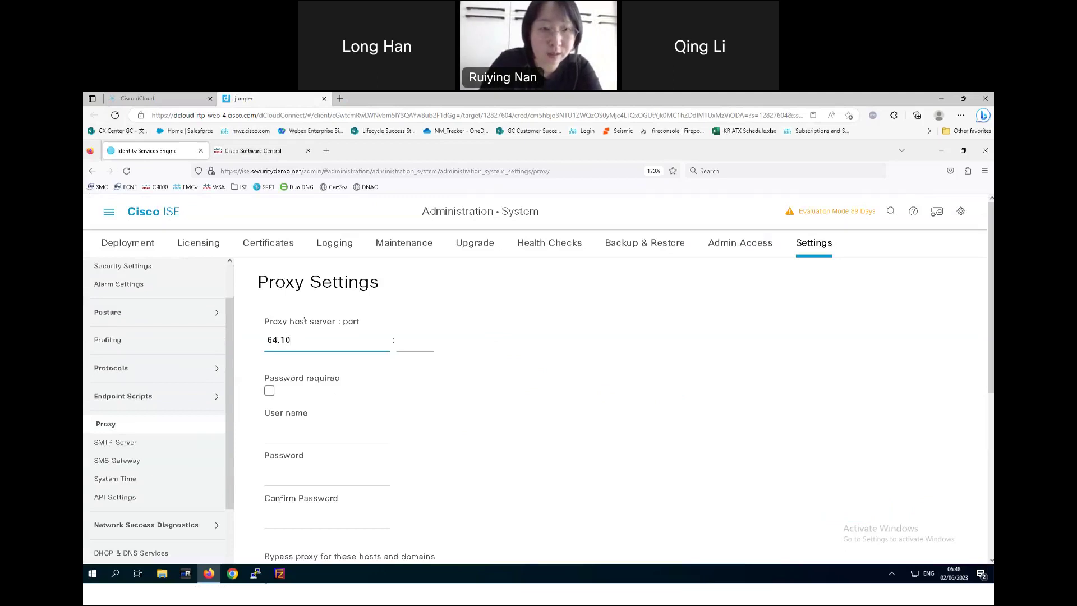
pyautogui.write('2.255.40')
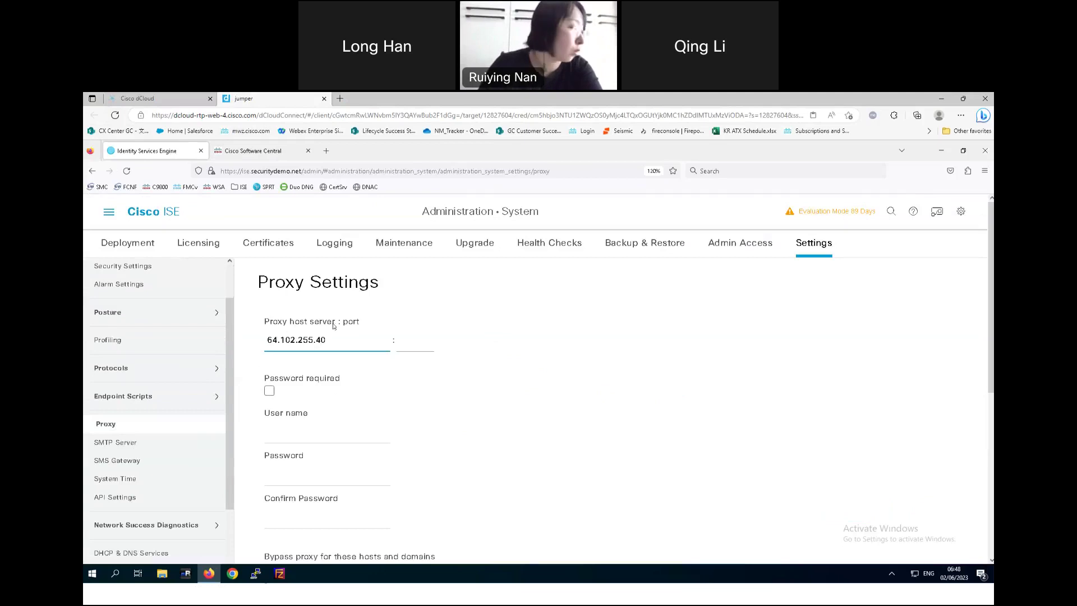
pyautogui.click(429, 352)
pyautogui.write('80')
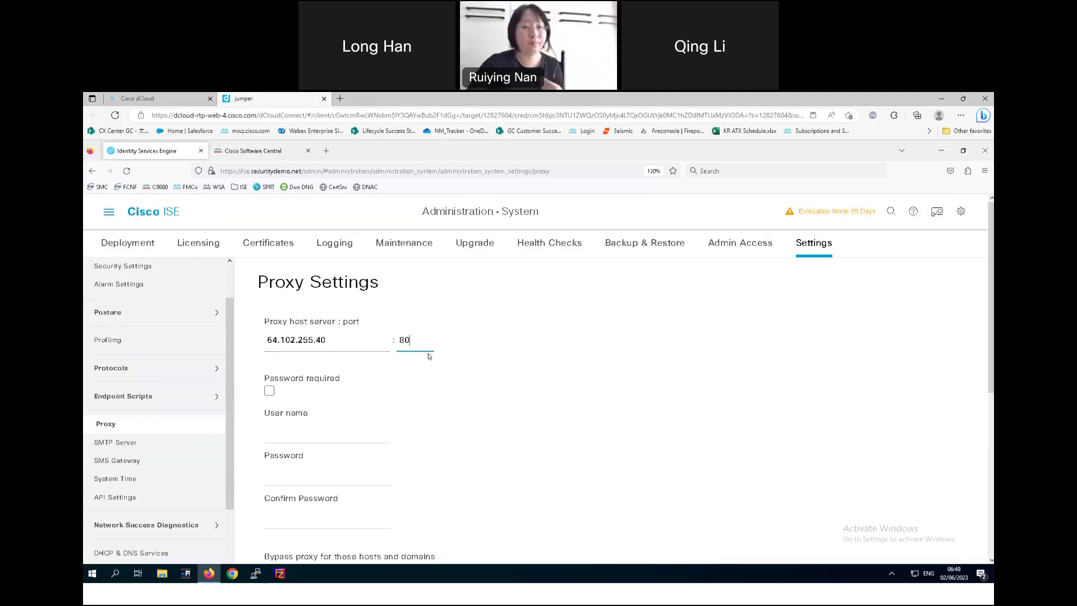
pyautogui.scroll(-4, 500, 406)
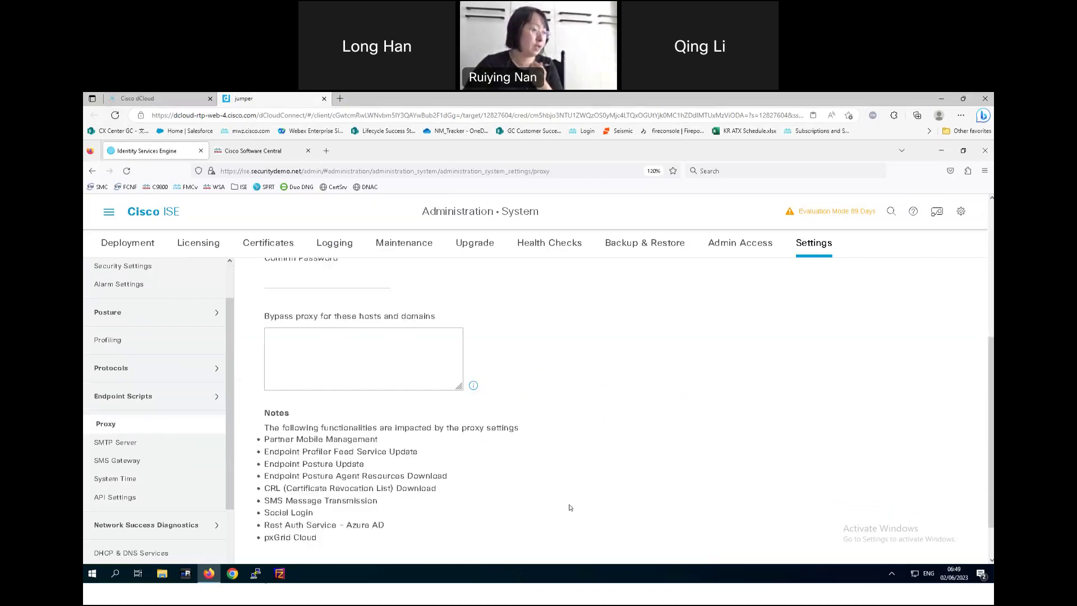
pyautogui.scroll(-1, 569, 507)
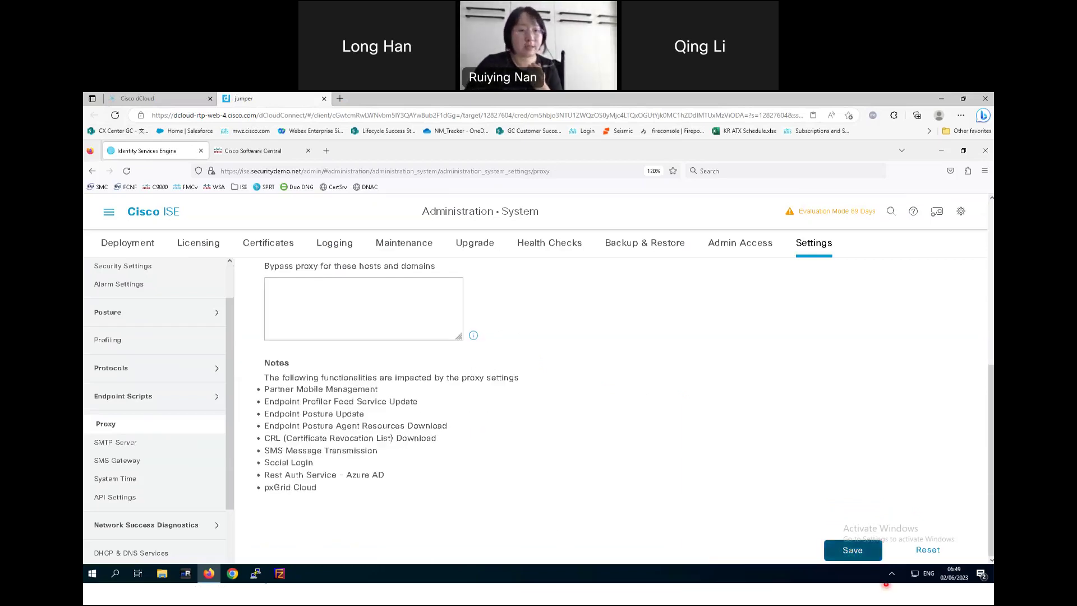
pyautogui.click(852, 551)
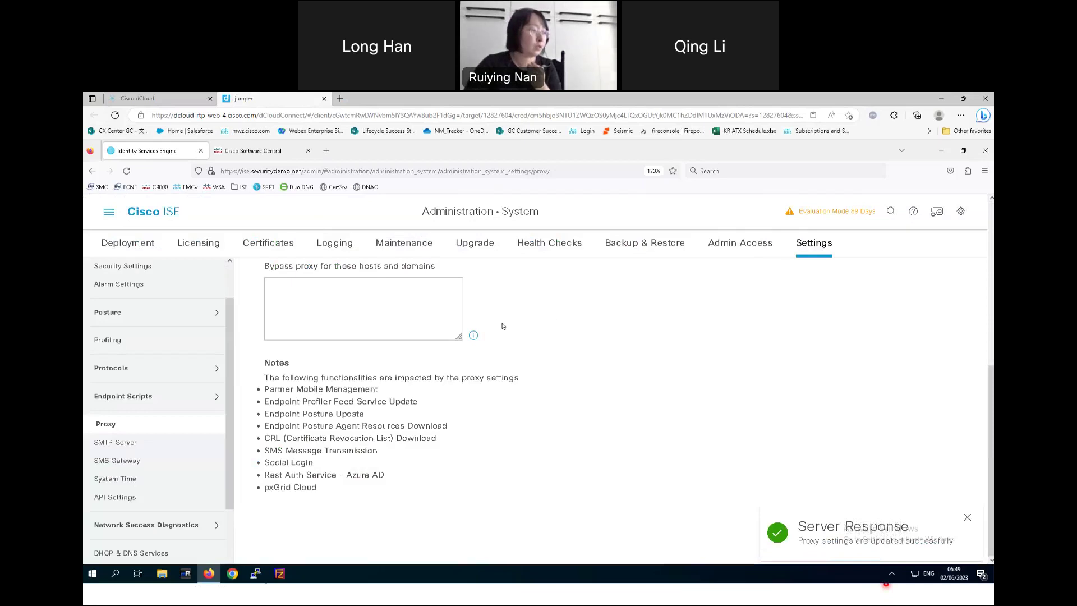
# - Check ISE's Licensing page and Registration Details, then switch back to Cisco Software Central
pyautogui.click(198, 242)
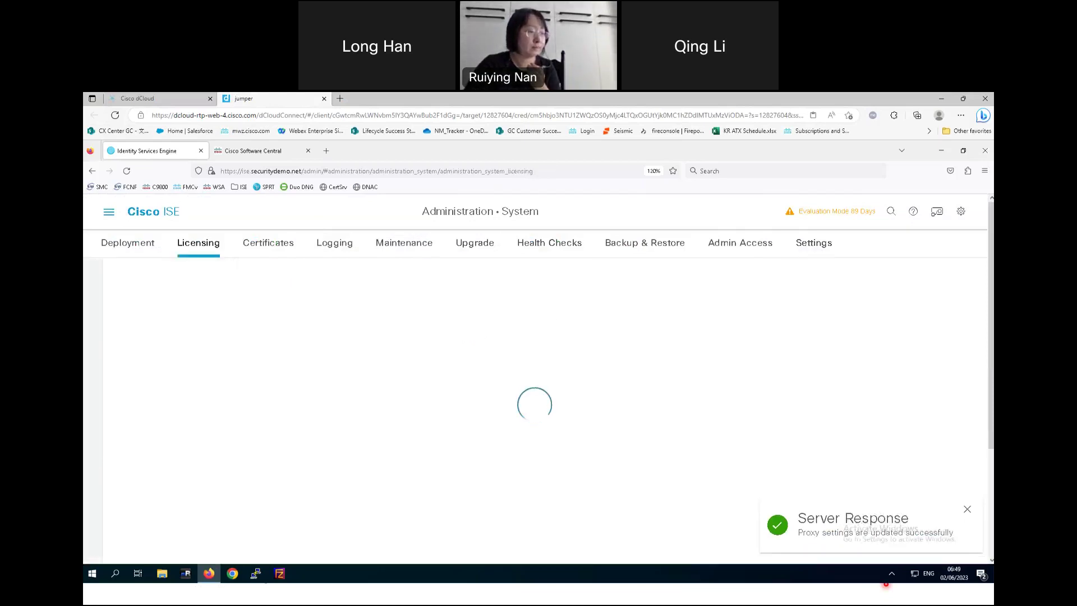
pyautogui.click(967, 509)
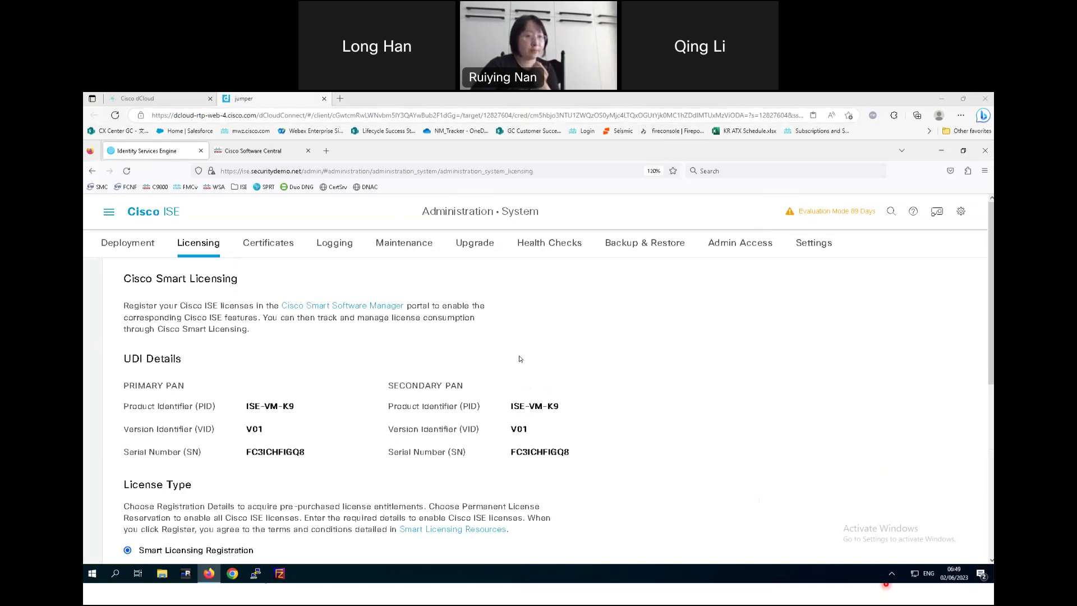
pyautogui.scroll(-3, 519, 367)
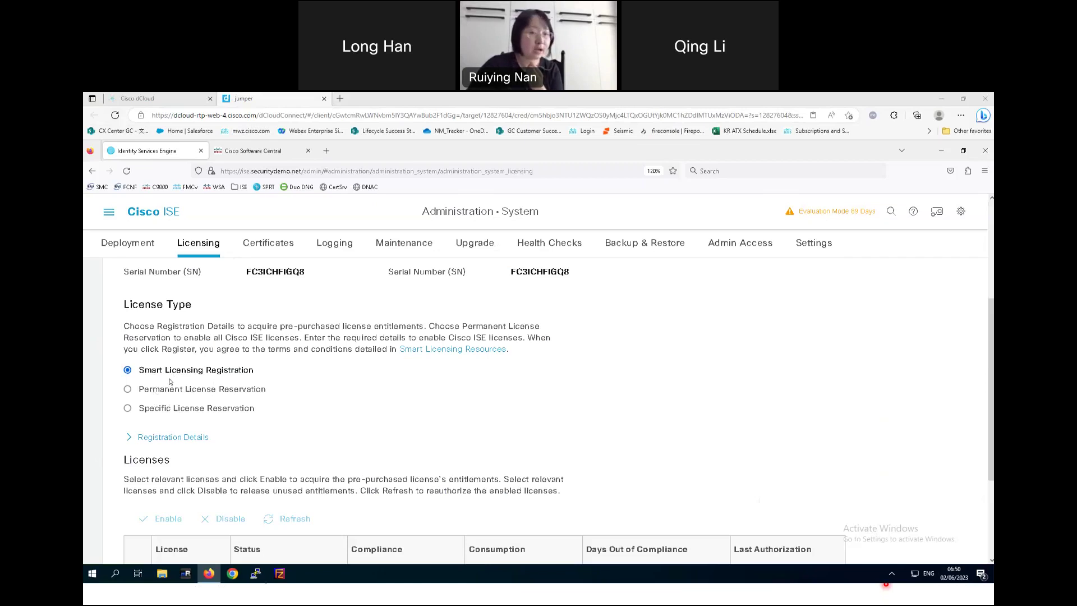
pyautogui.scroll(-2, 328, 441)
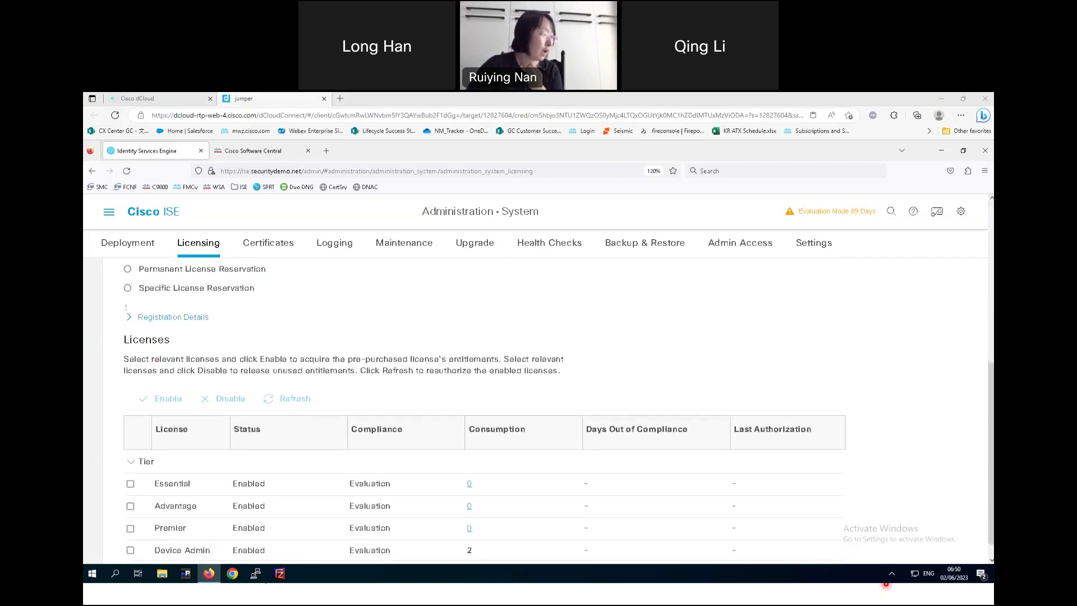
pyautogui.click(187, 319)
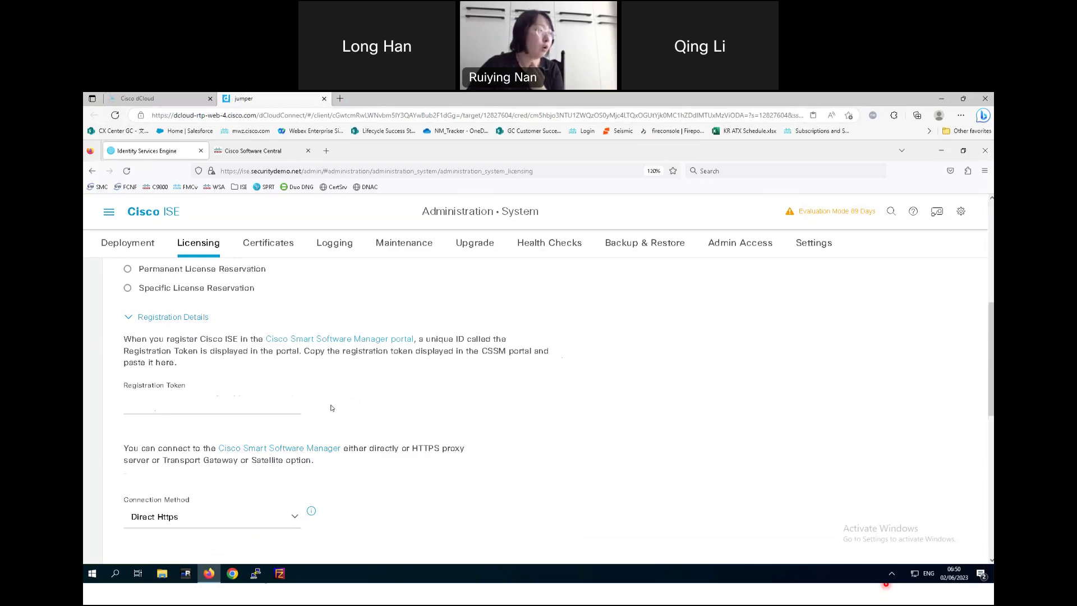
pyautogui.click(257, 151)
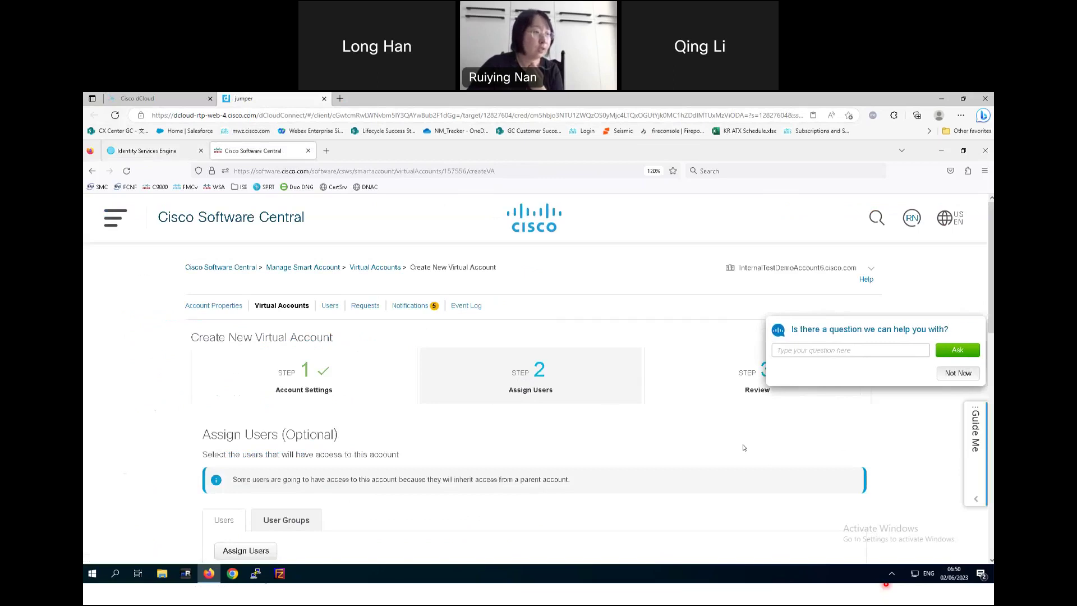
# - Return to the Software Central home page and scroll to its Download and manage section
pyautogui.click(235, 220)
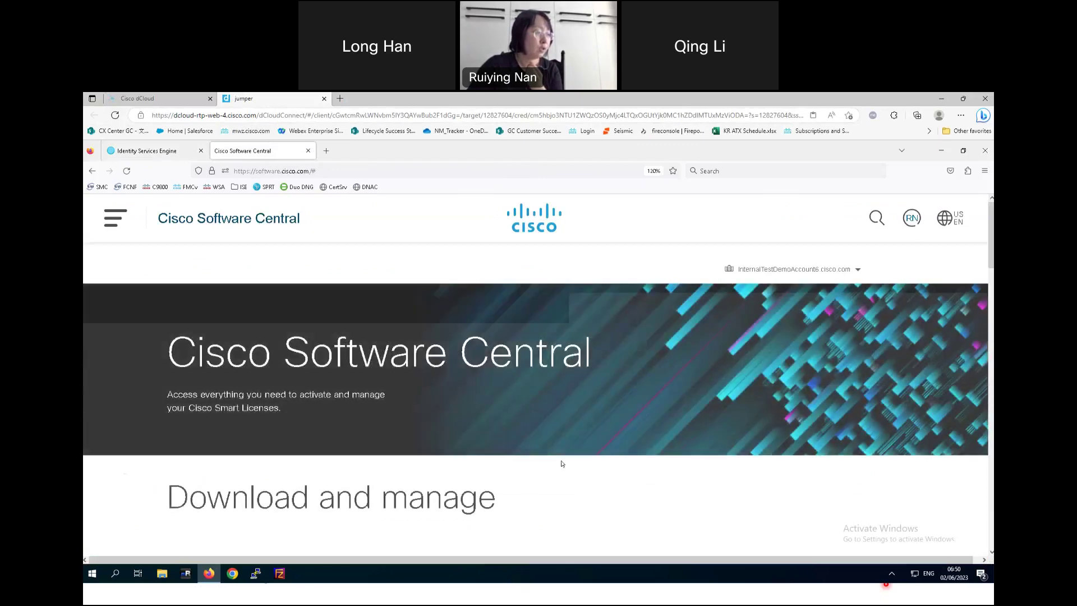
pyautogui.scroll(-10, 707, 488)
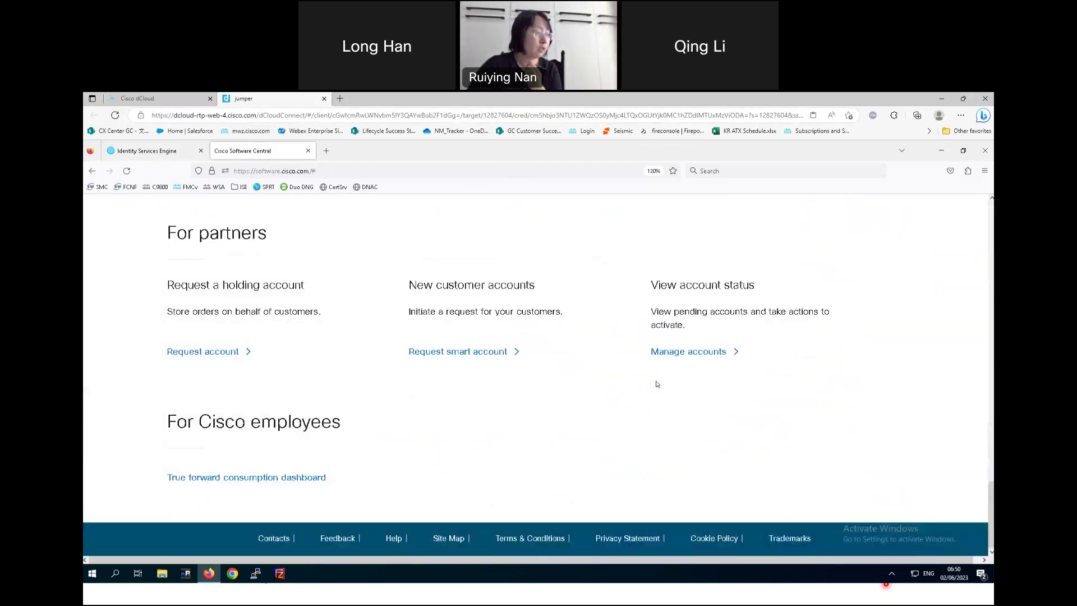
pyautogui.scroll(5, 657, 384)
pyautogui.click(687, 340)
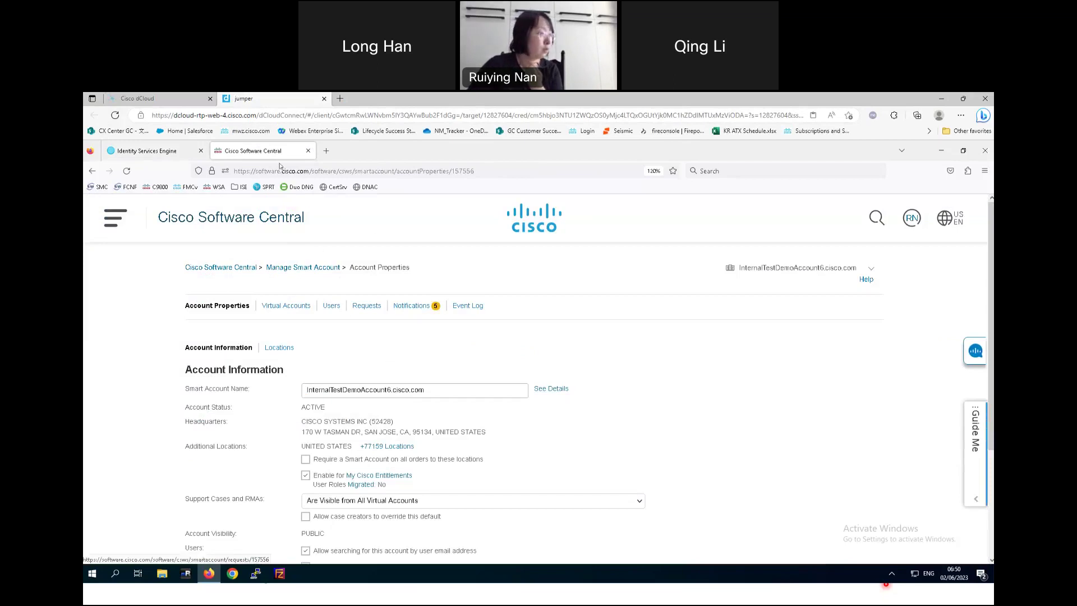
pyautogui.click(92, 171)
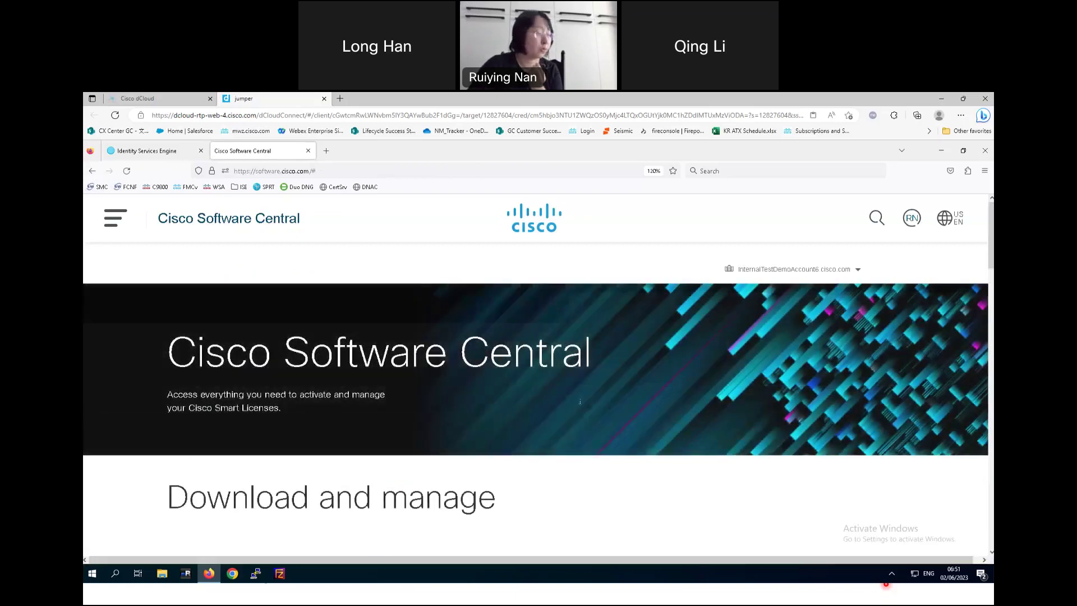
pyautogui.scroll(-10, 547, 408)
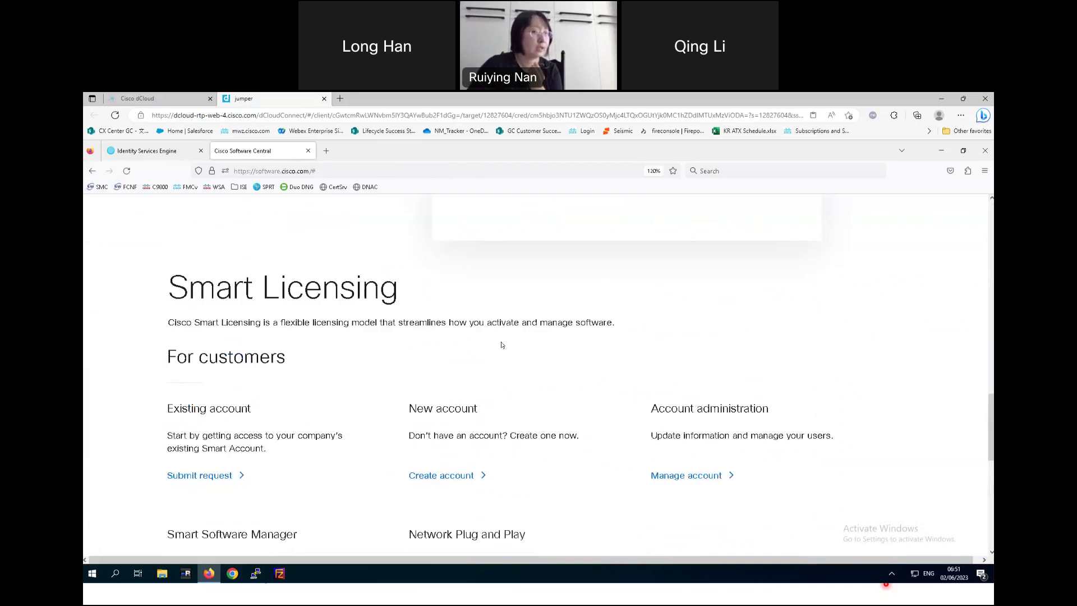
pyautogui.scroll(5, 502, 345)
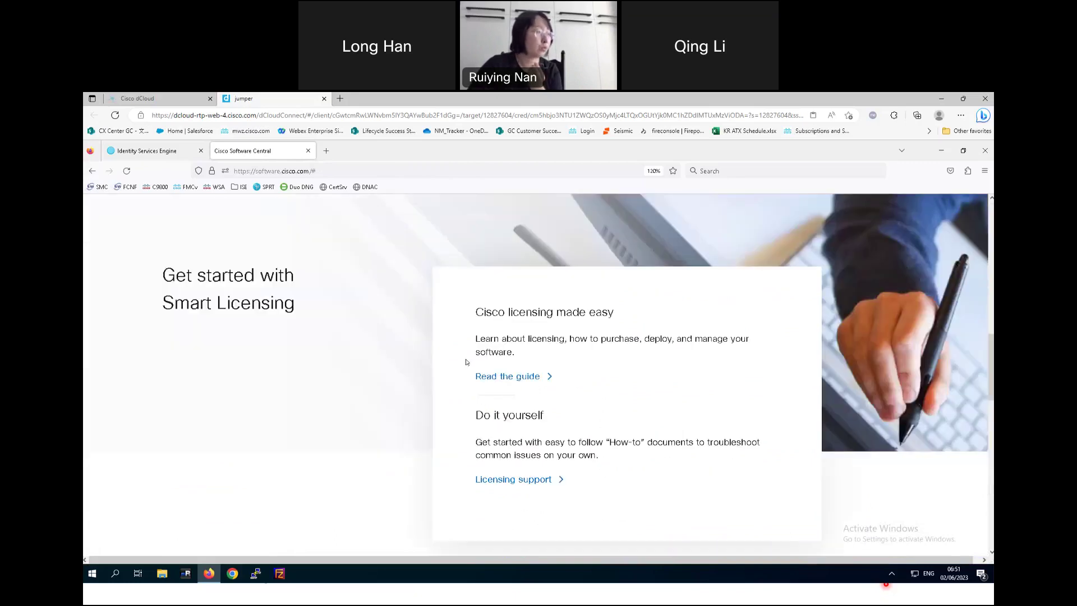
pyautogui.scroll(6, 466, 364)
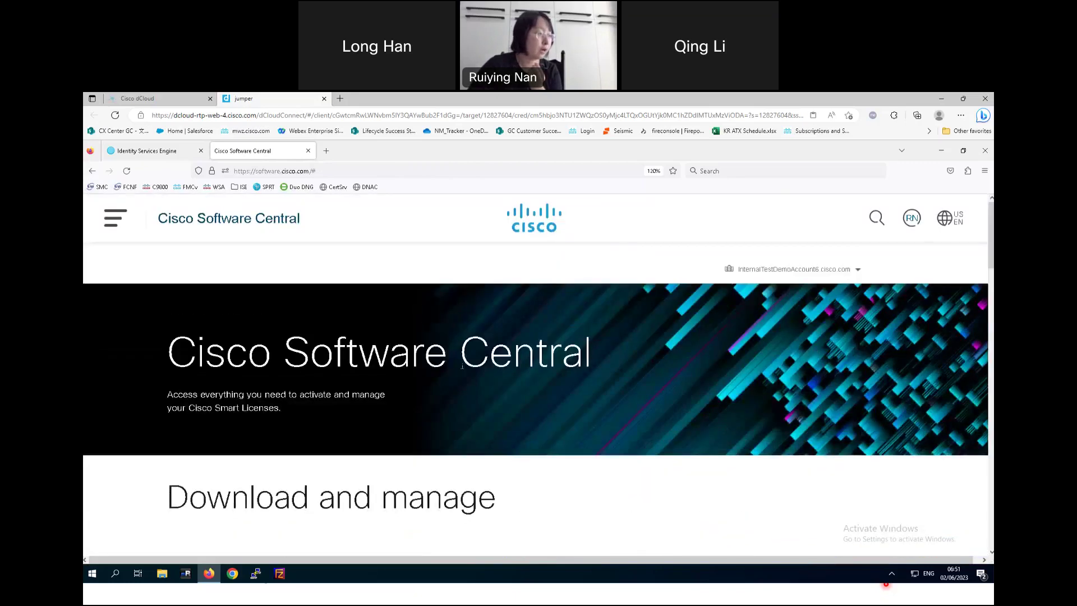
pyautogui.scroll(-4, 462, 365)
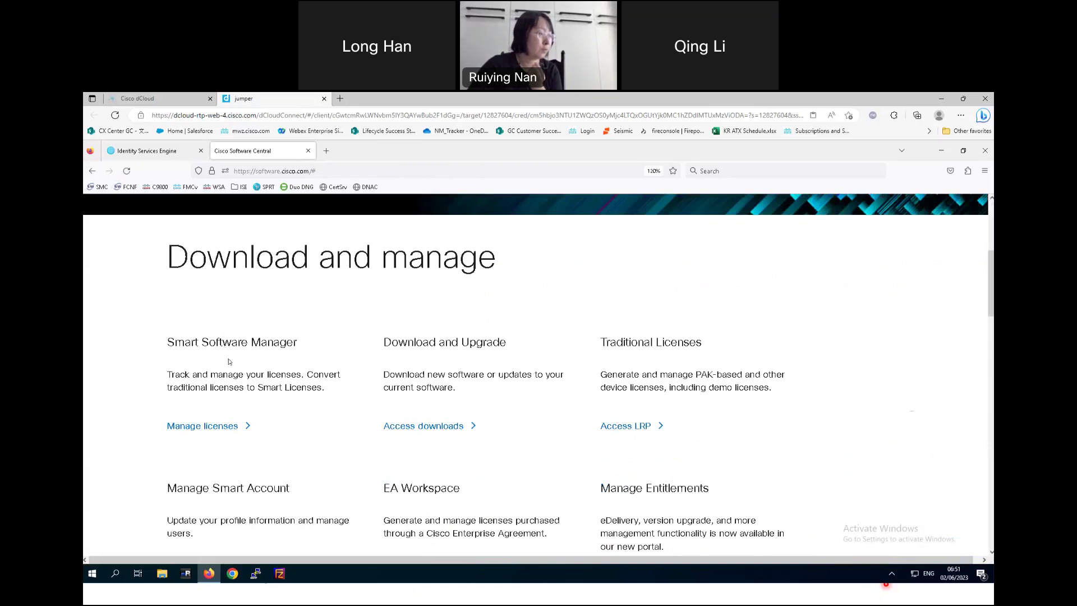
# - Open the Customer Success SE - GC license Inventory and start a new registration token
pyautogui.click(220, 428)
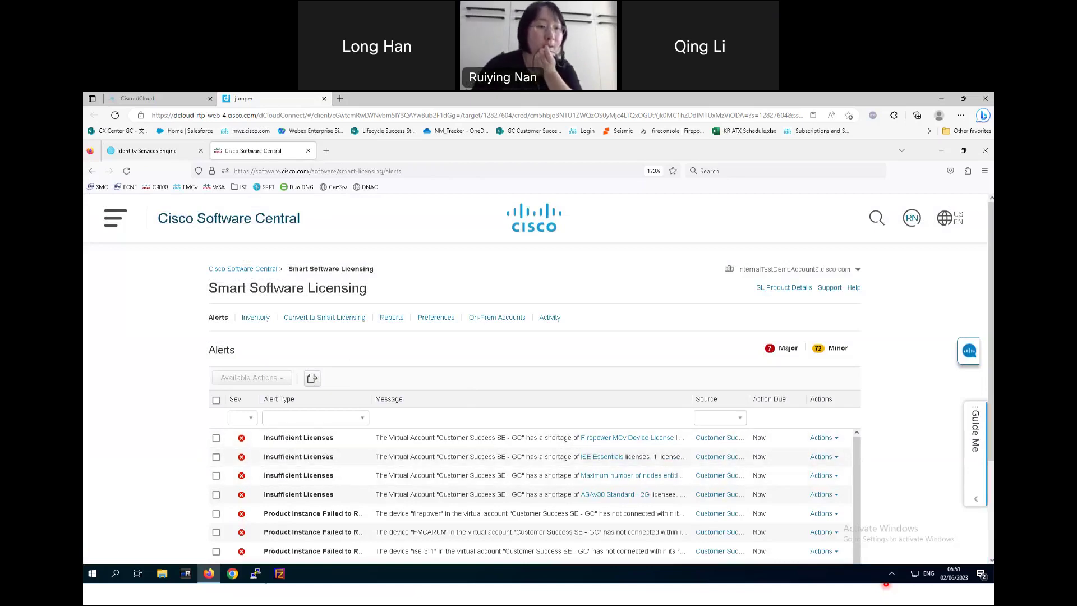
pyautogui.click(255, 318)
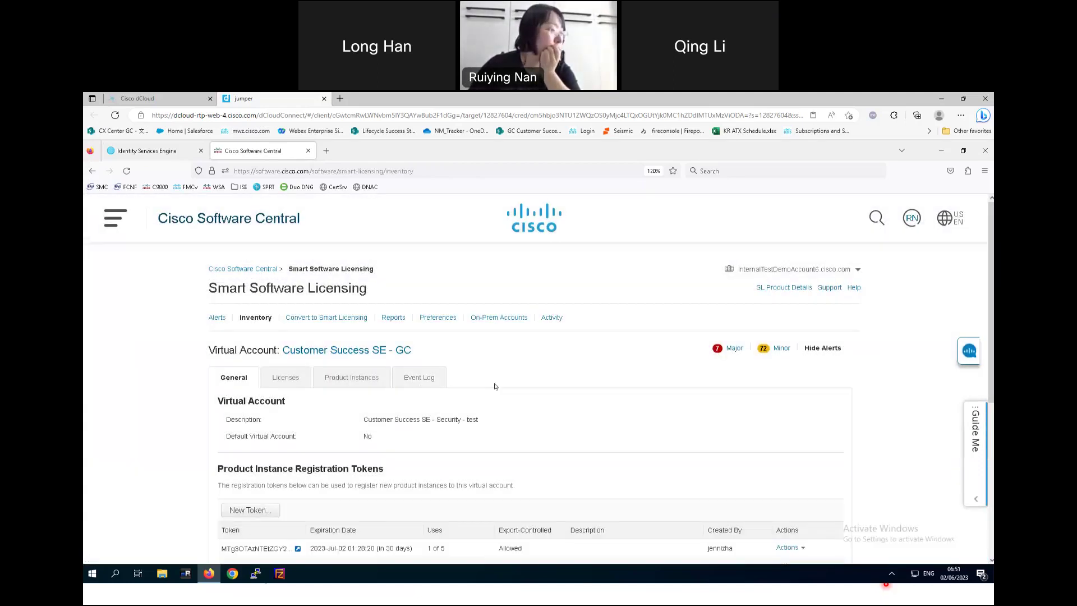
pyautogui.scroll(-1, 494, 386)
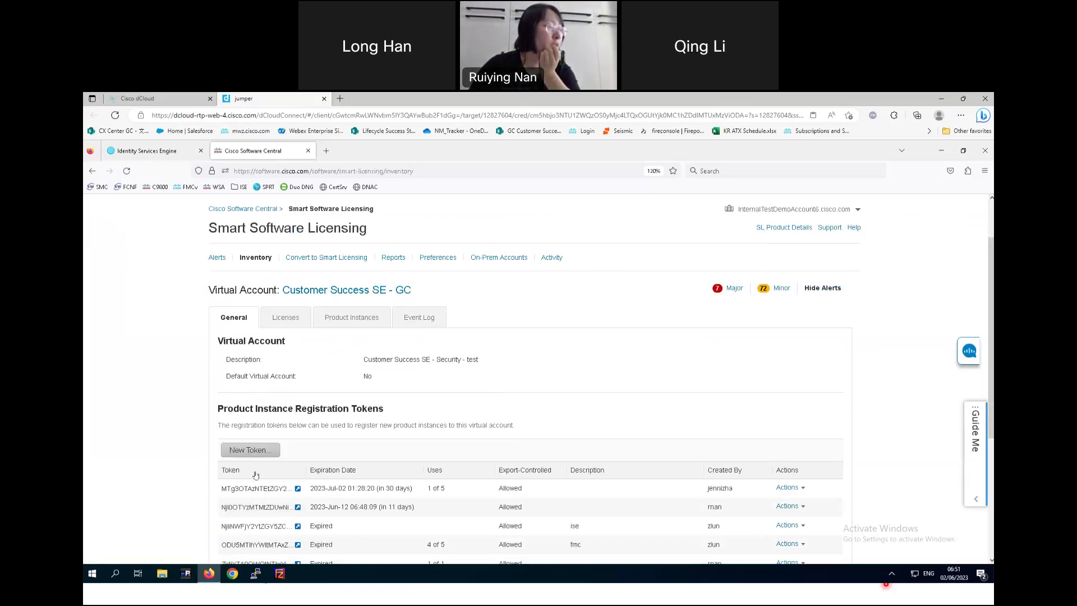
pyautogui.click(257, 451)
# - Create a registration token for Customer Success SE - GC that expires after 1 day
pyautogui.click(679, 344)
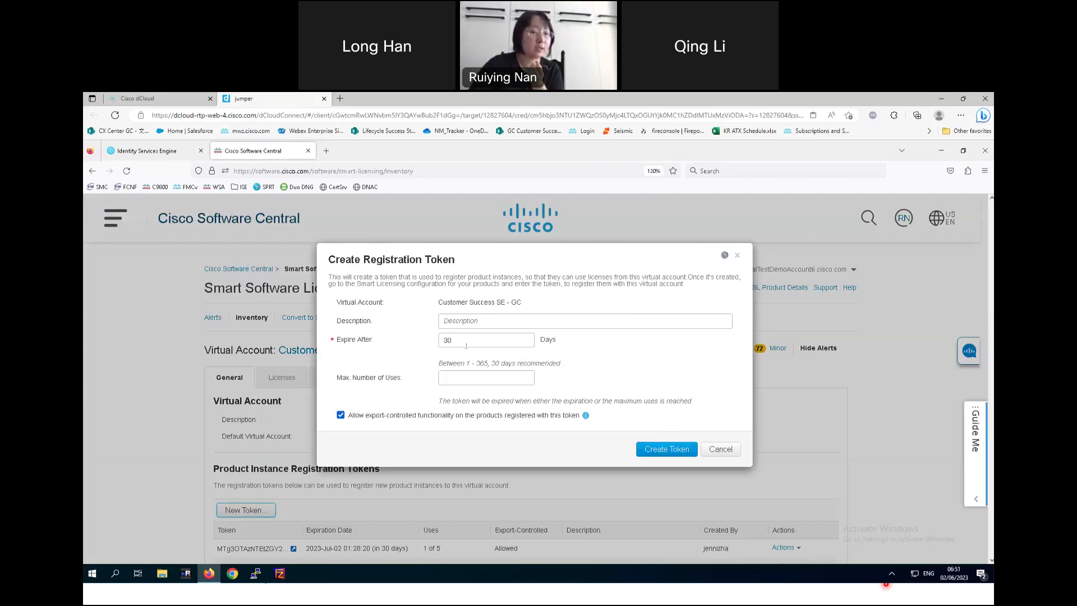
pyautogui.doubleClick(445, 339)
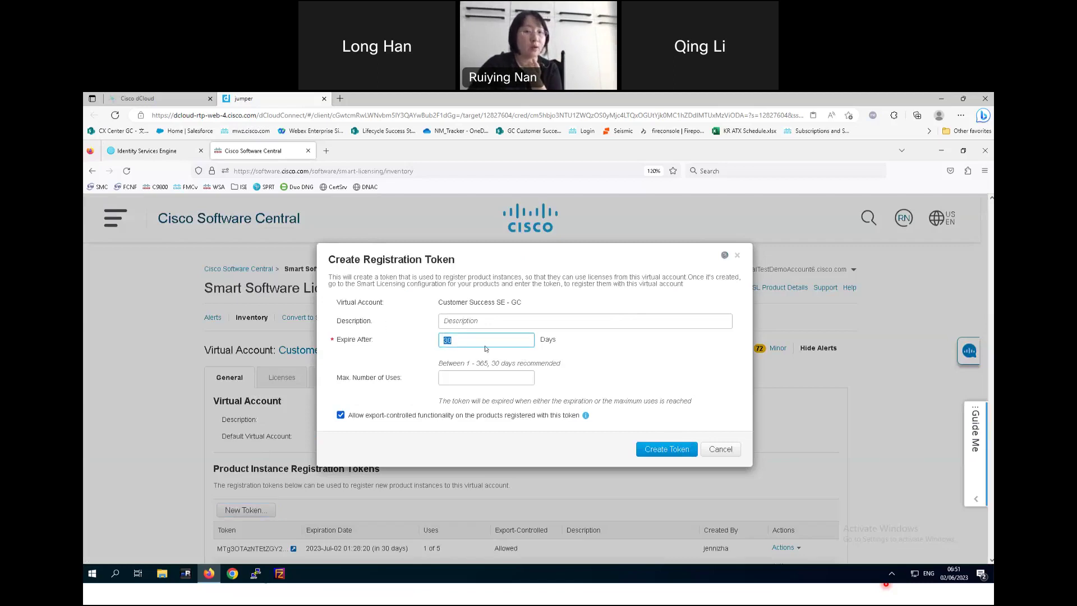
pyautogui.click(457, 380)
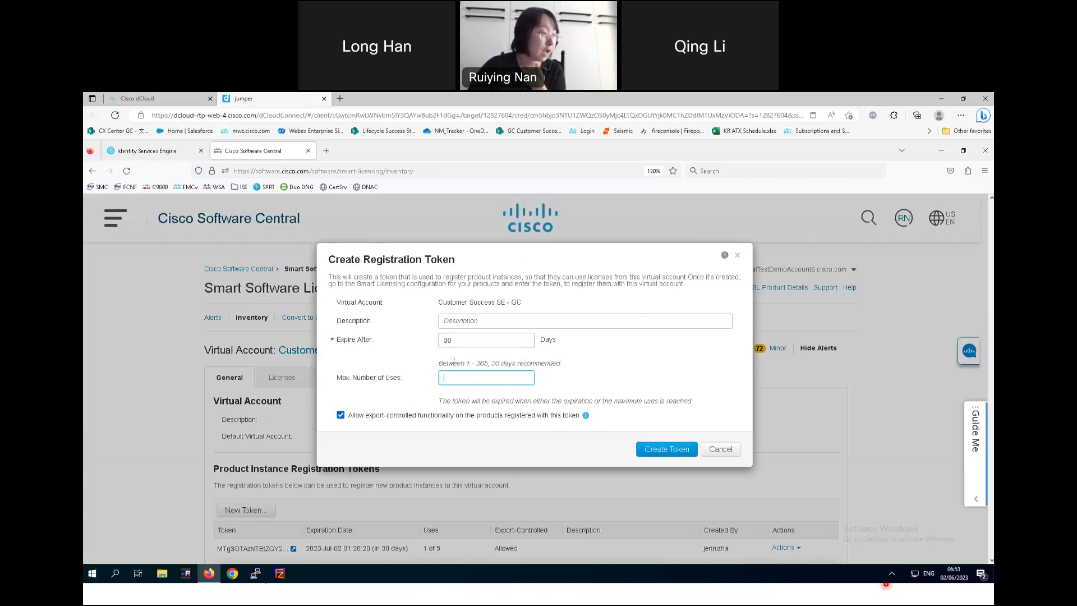
pyautogui.hotkey('shift', 'Tab')
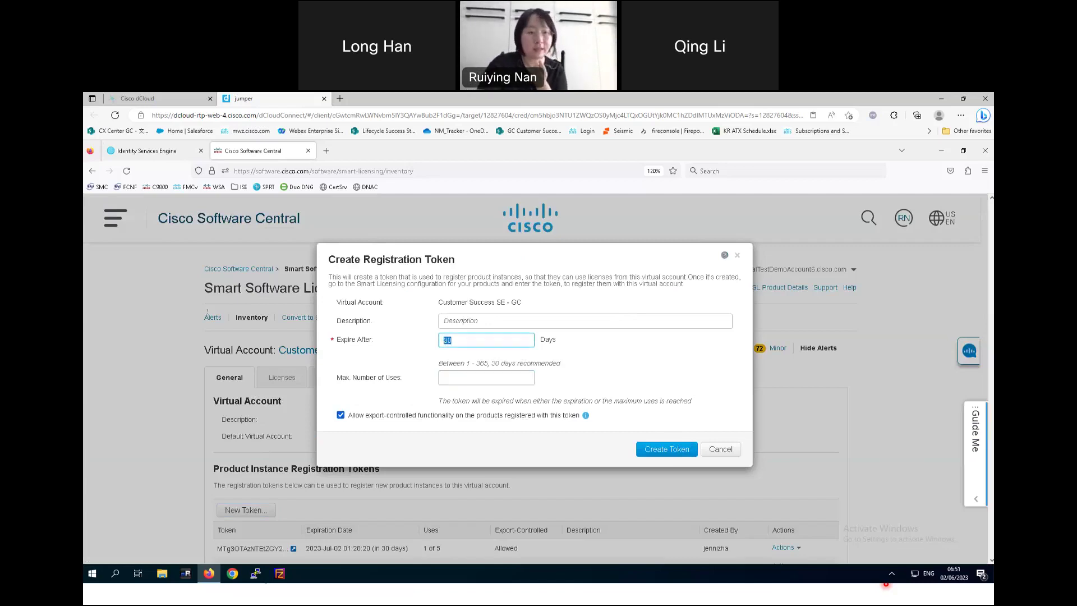
pyautogui.press('BackSpace')
pyautogui.write('1')
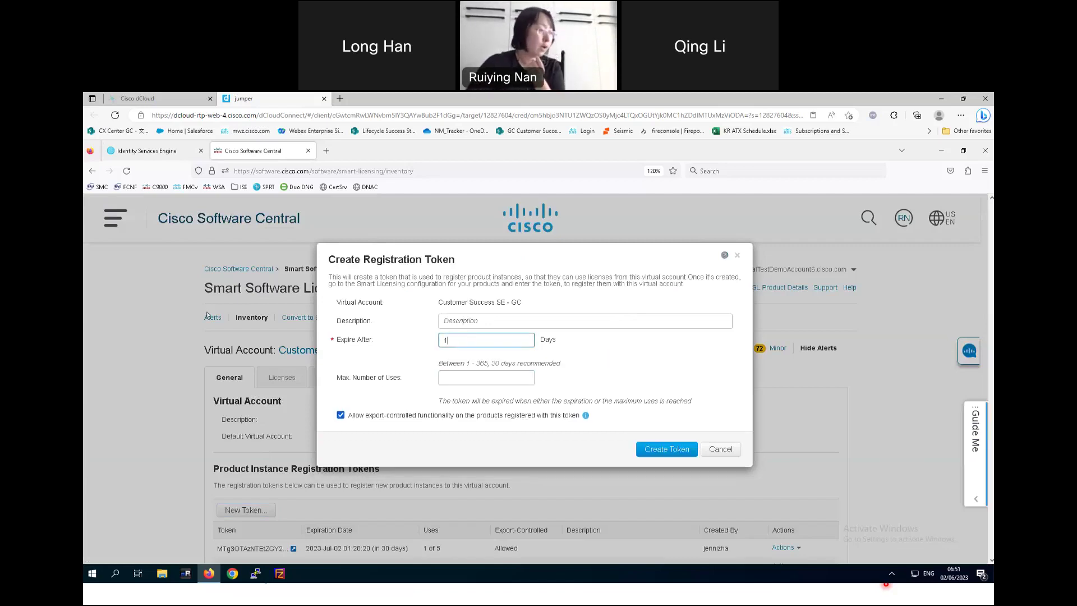
pyautogui.click(667, 448)
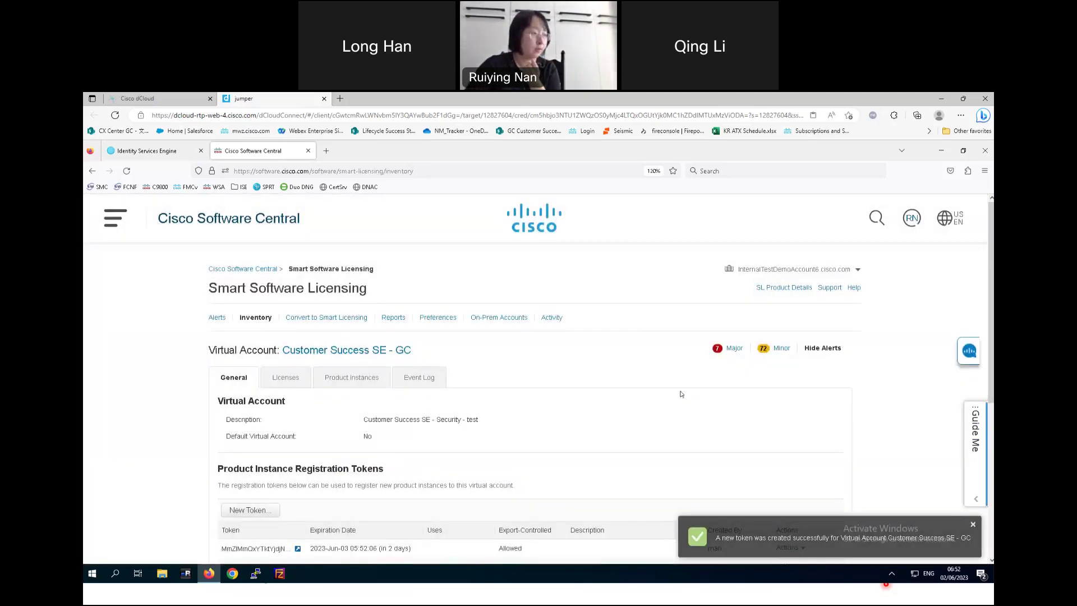
# - Display the full text of the new token expiring 2023-Jun-03 and select all of it
pyautogui.scroll(-2, 682, 433)
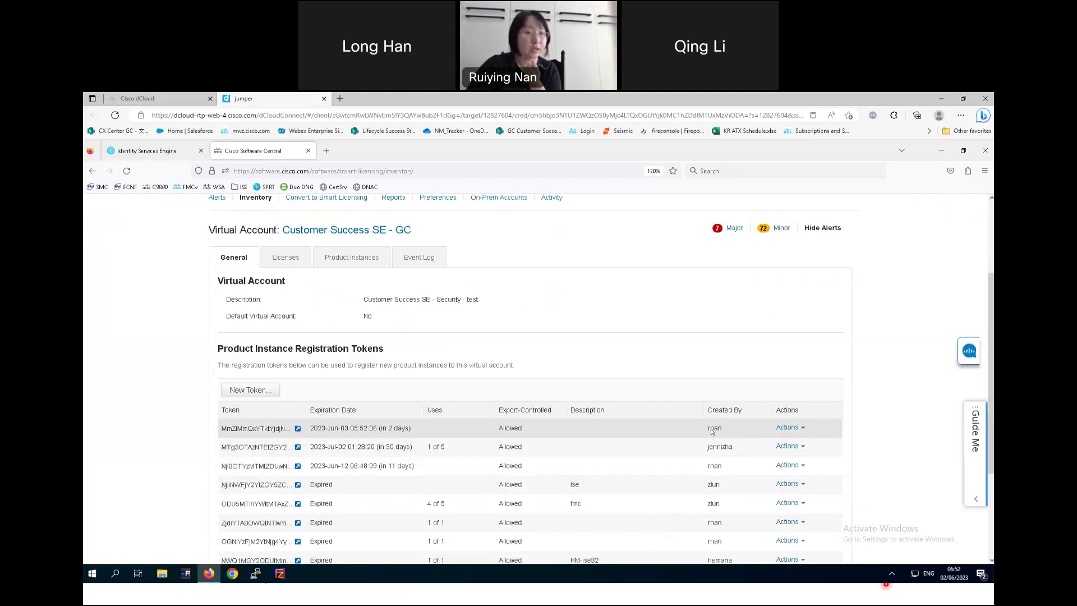
pyautogui.click(787, 428)
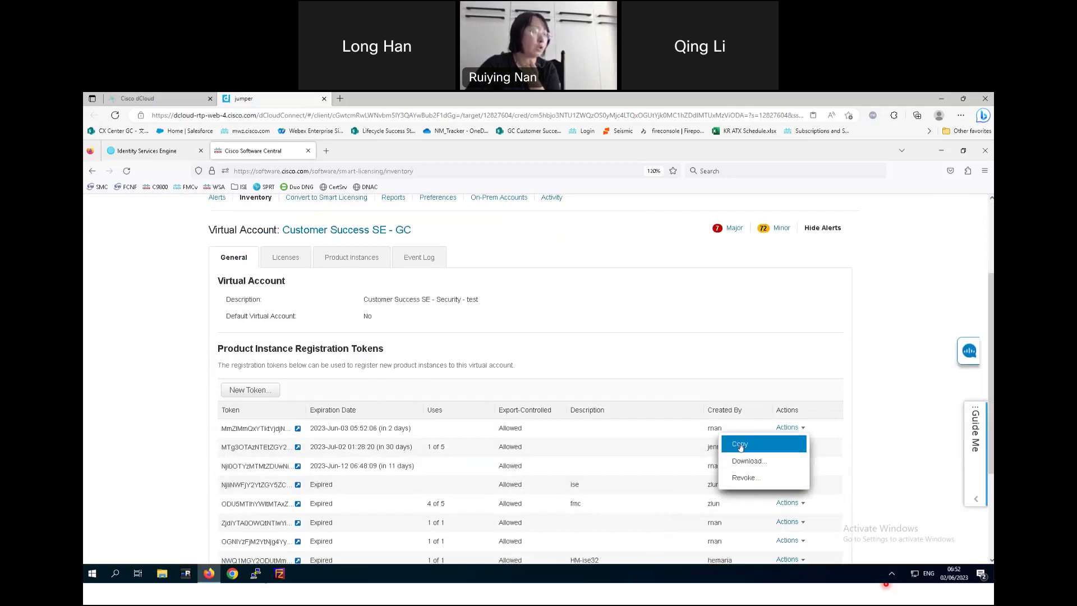
pyautogui.click(298, 429)
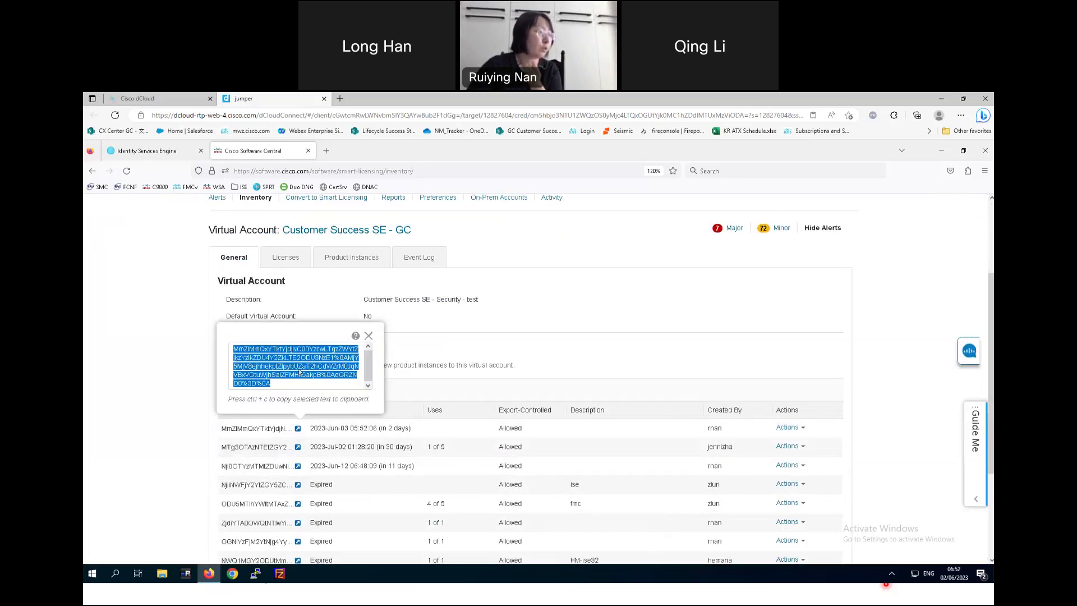
pyautogui.click(284, 387)
pyautogui.moveTo(284, 387); pyautogui.dragTo(221, 333)
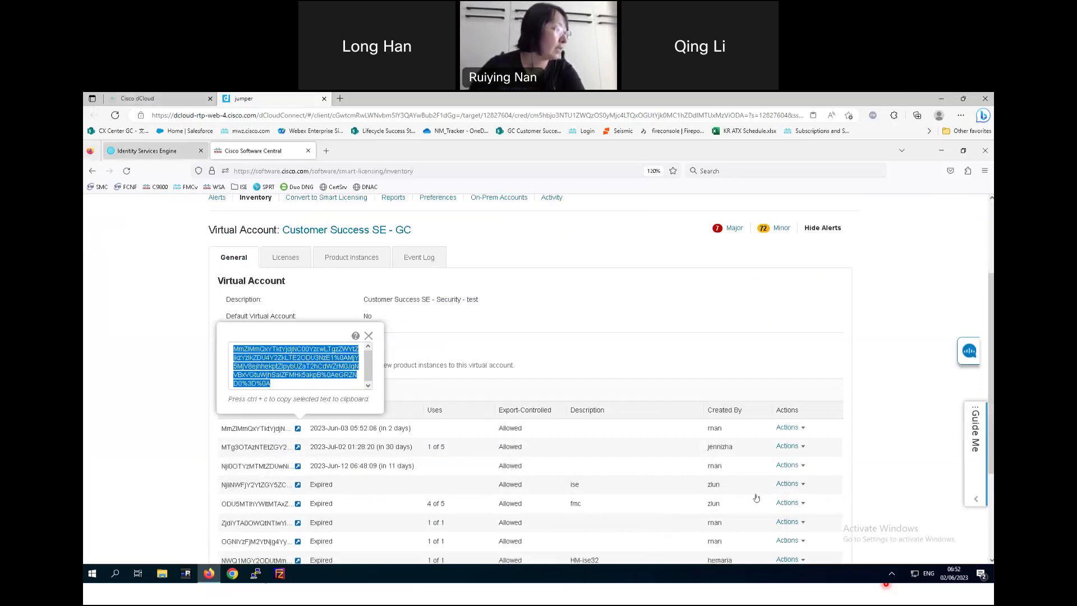
# - Copy the new registration token and paste it into ISE's Registration Token field
pyautogui.hotkey('ctrl', 'shift', 'Tab')
pyautogui.click(266, 401)
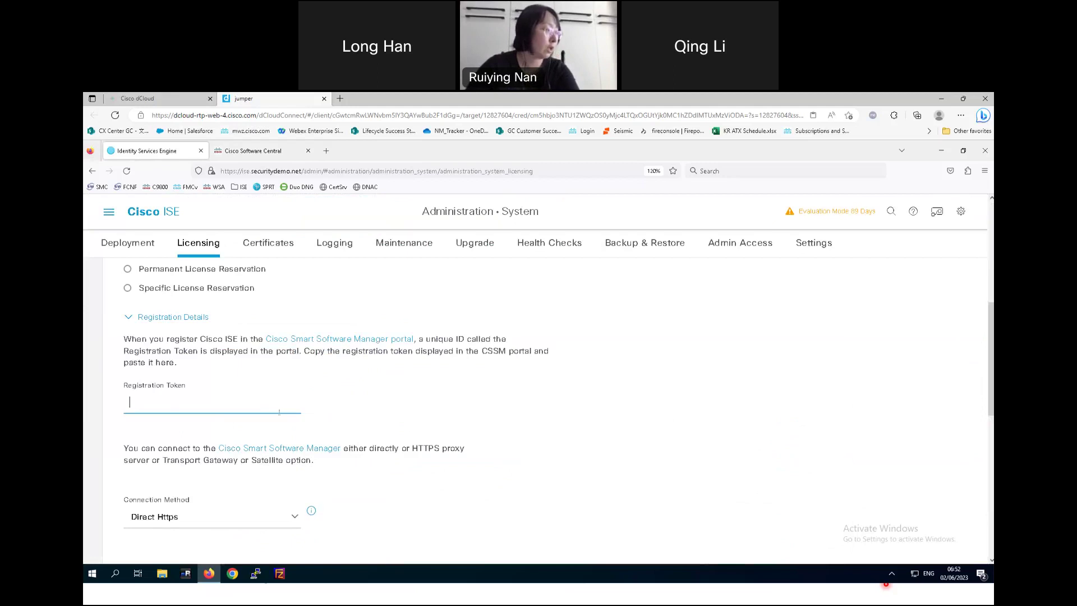
pyautogui.hotkey('ctrl', 'v')
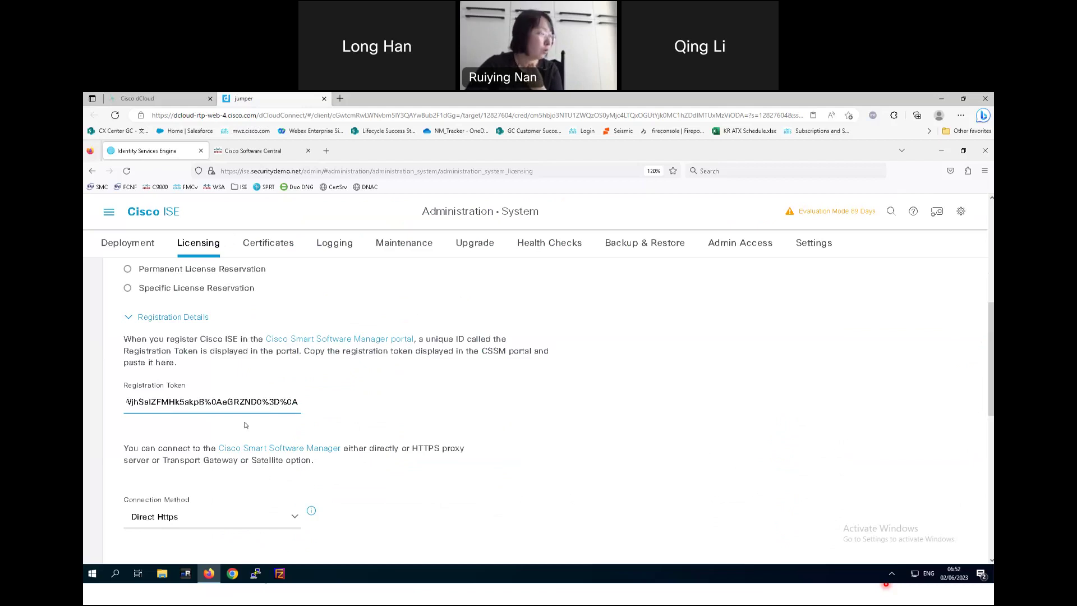
pyautogui.scroll(-2, 229, 466)
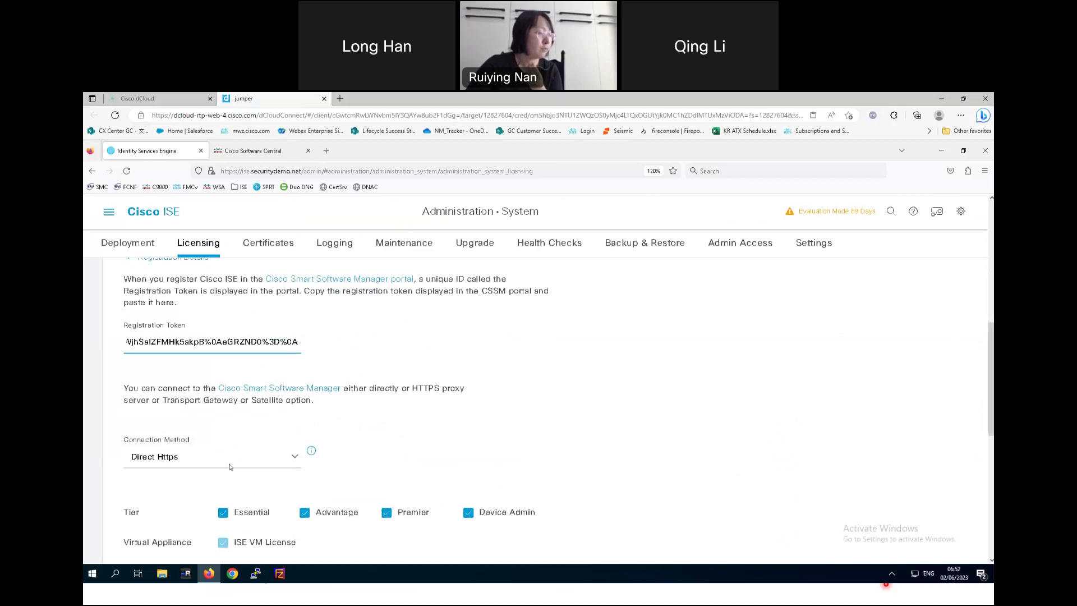
# - Switch the Connection Method from Direct Https to Https Proxy, then scroll down to the Register button
pyautogui.click(298, 464)
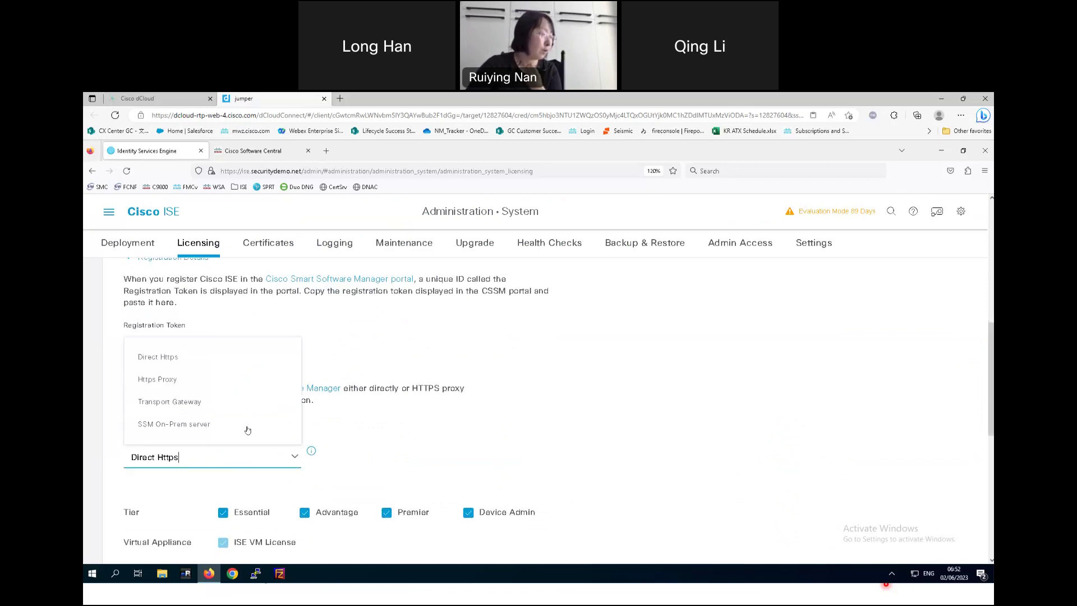
pyautogui.click(156, 380)
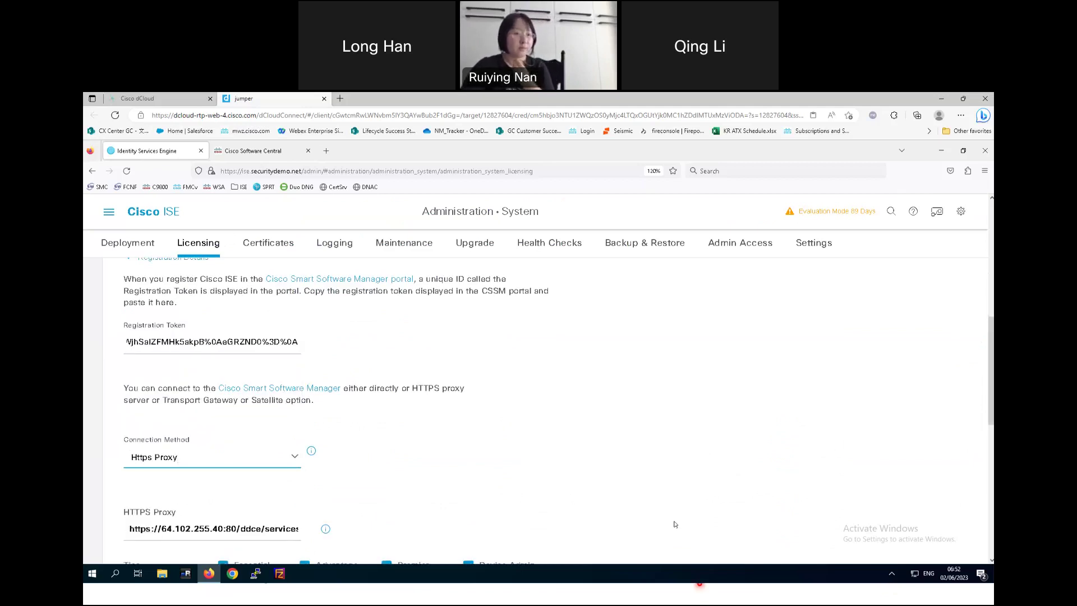
pyautogui.scroll(-2, 689, 504)
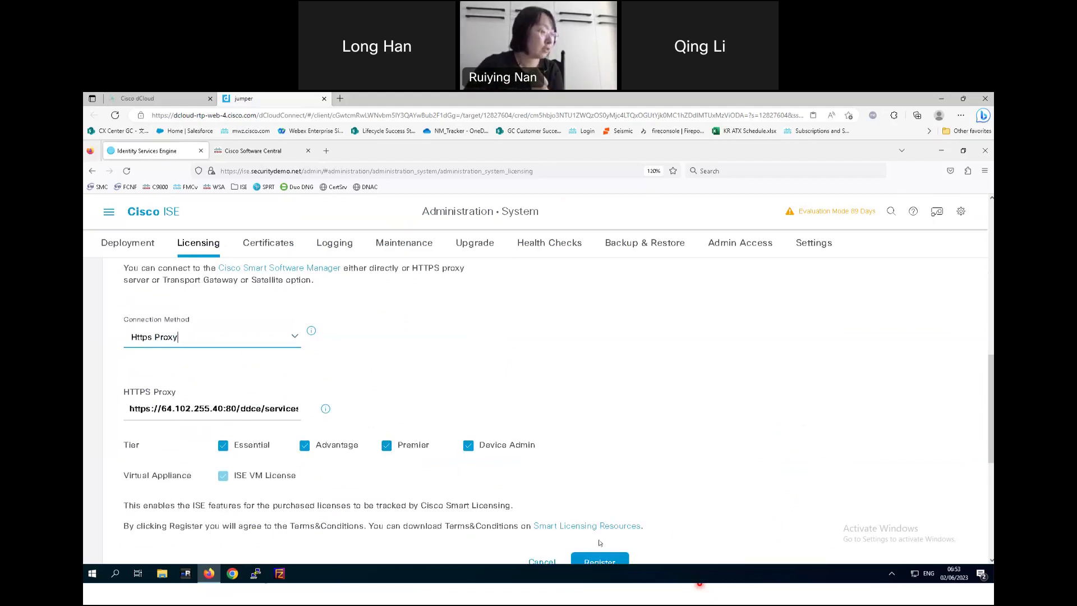
pyautogui.scroll(-3, 617, 538)
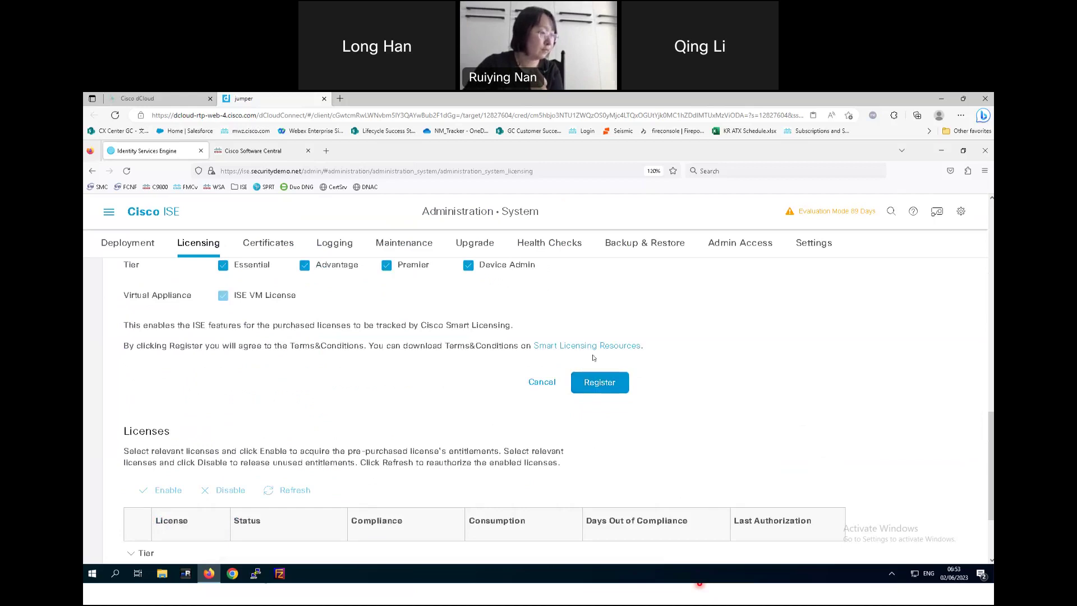
# - Register ISE and confirm the warning, until Renew Registration and Deregister appear with ISE-VM-K9 UDI details
pyautogui.click(599, 383)
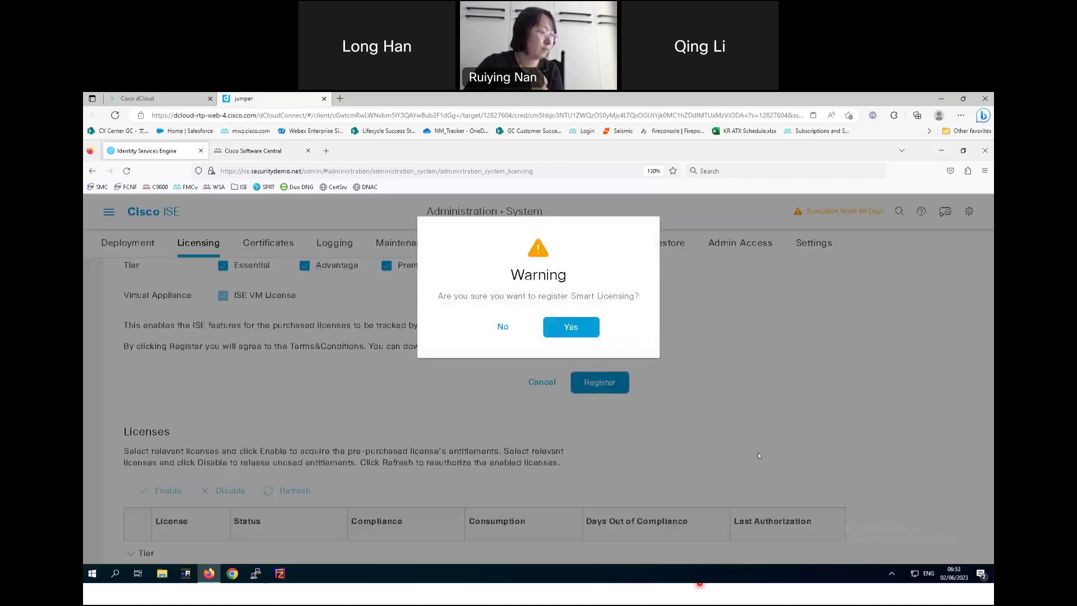
pyautogui.press('Return')
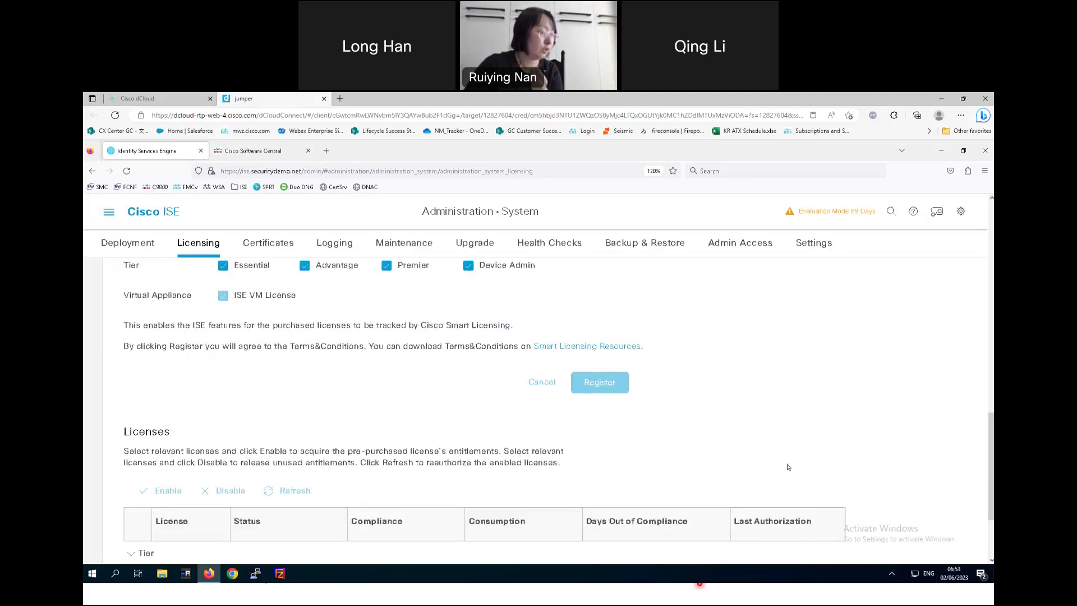
pyautogui.scroll(10, 784, 462)
pyautogui.scroll(5, 785, 462)
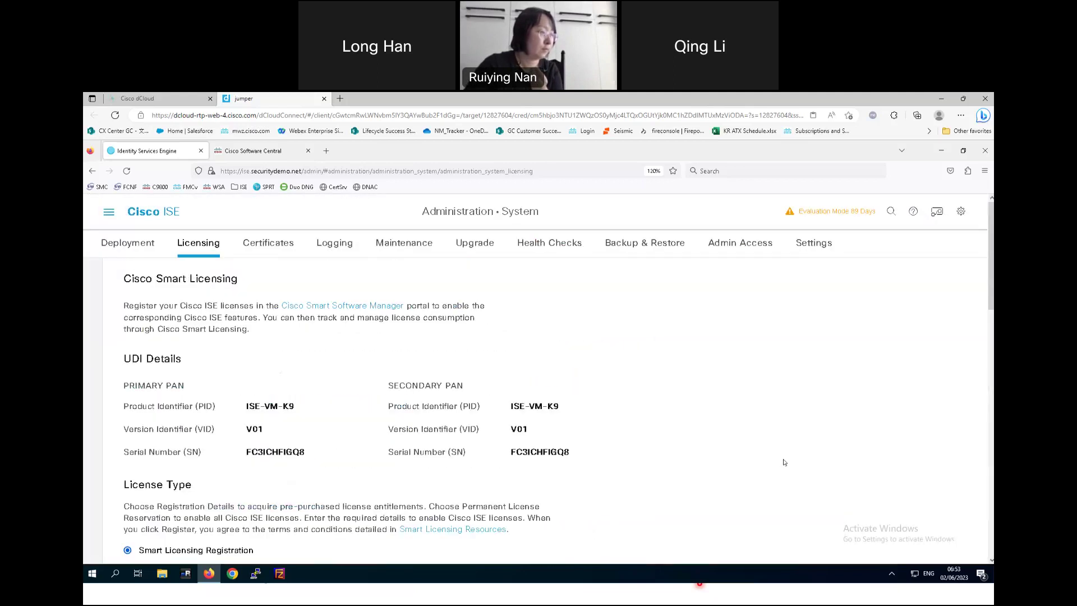
pyautogui.scroll(-7, 769, 492)
pyautogui.scroll(-10, 769, 492)
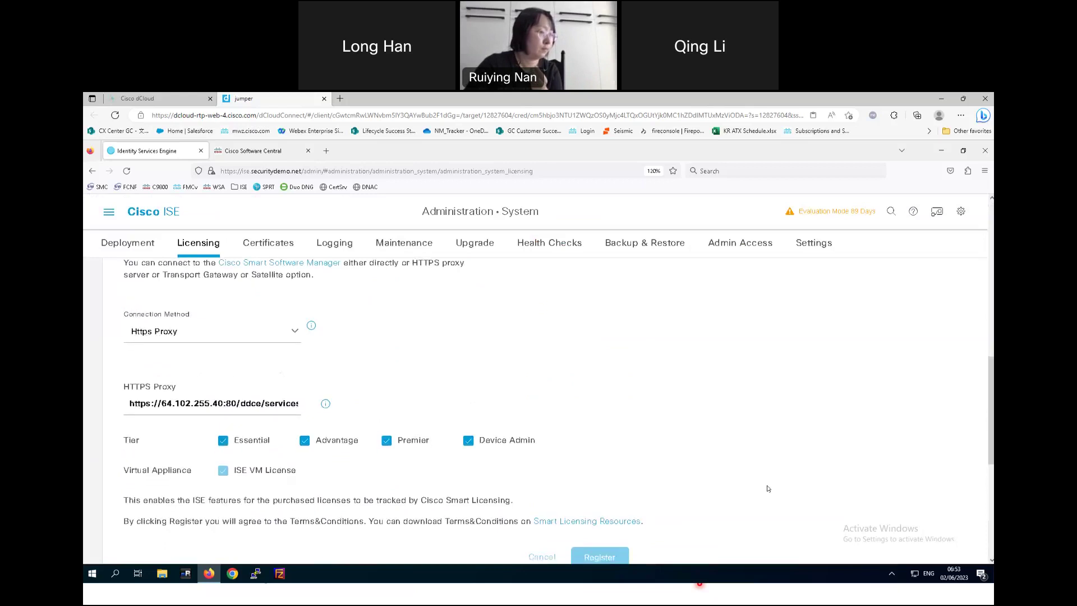
pyautogui.scroll(4, 768, 488)
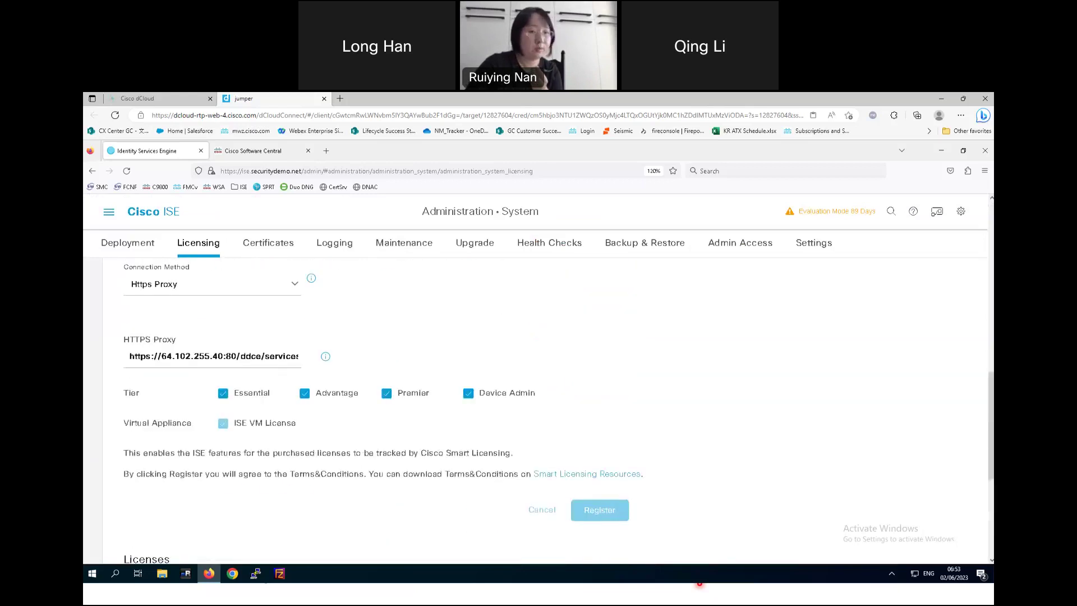
pyautogui.scroll(-1, 767, 488)
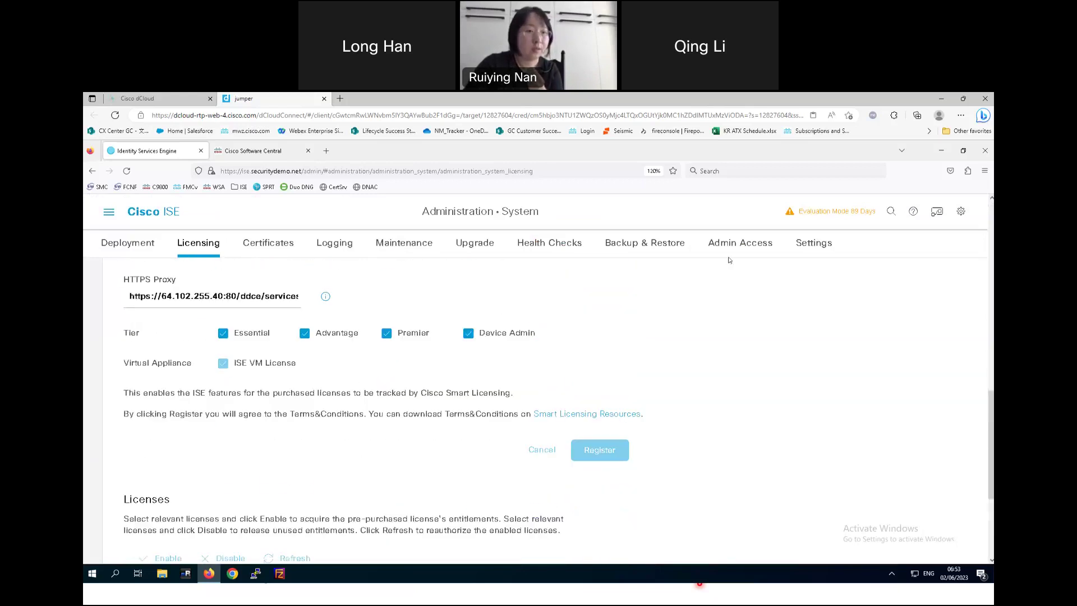
pyautogui.scroll(4, 825, 338)
pyautogui.scroll(-5, 303, 363)
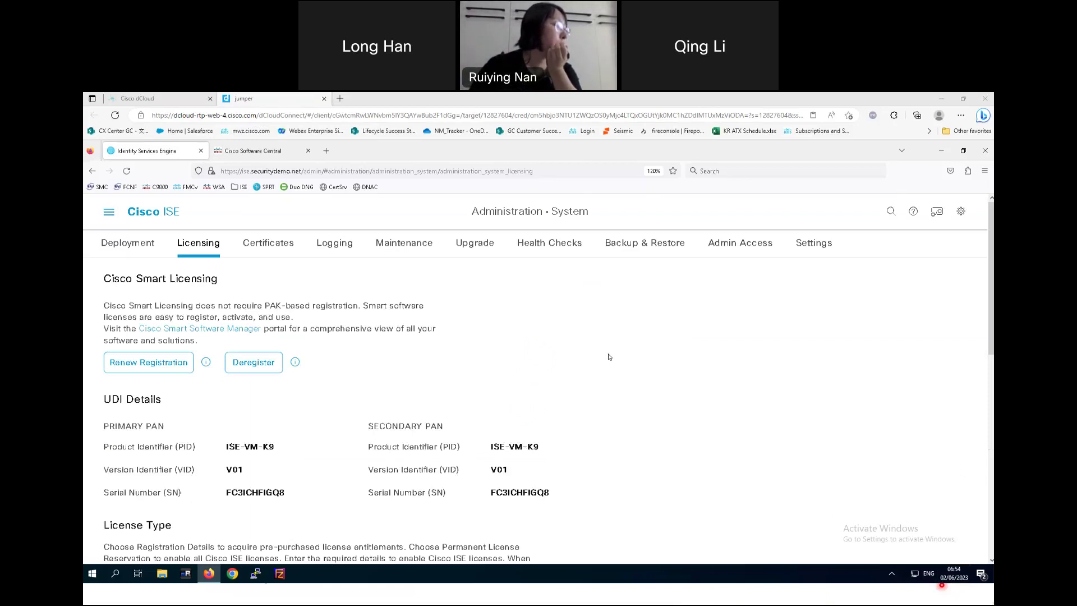
pyautogui.scroll(-2, 609, 357)
pyautogui.scroll(-2, 609, 357)
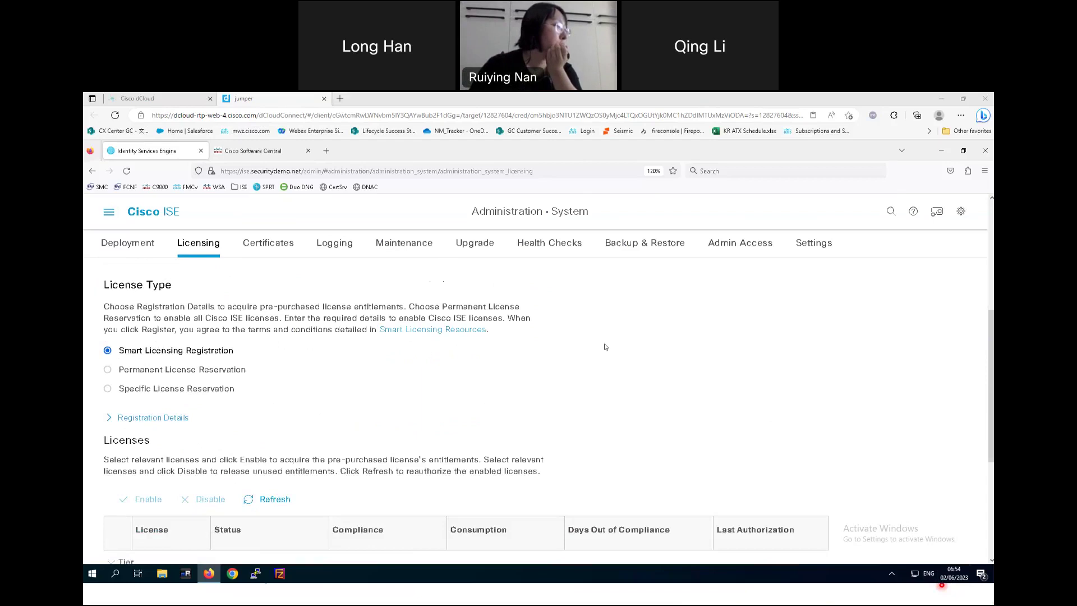
pyautogui.scroll(4, 604, 345)
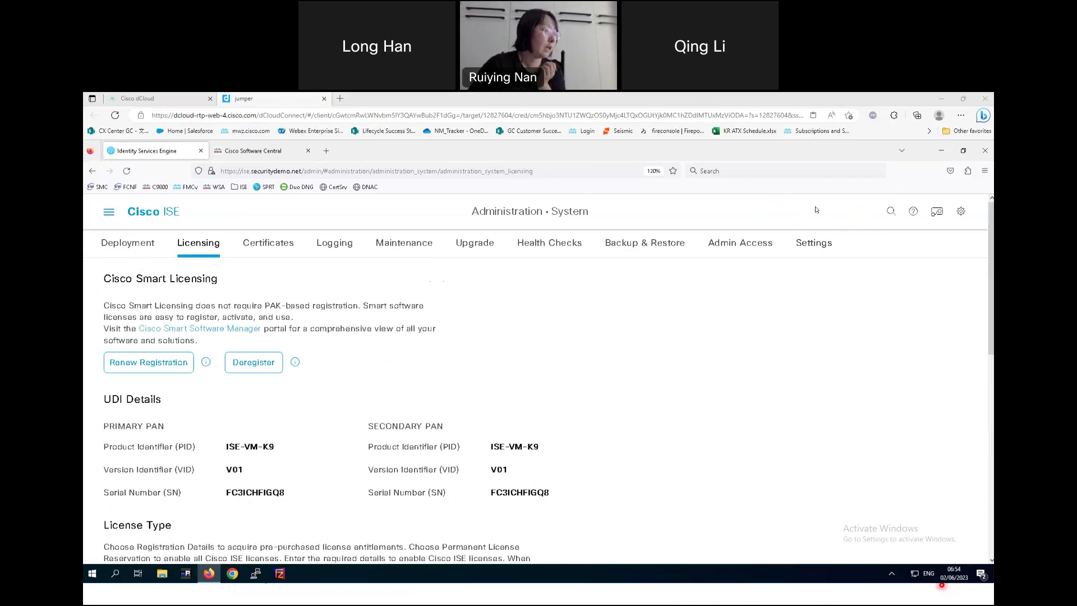
pyautogui.scroll(-3, 563, 304)
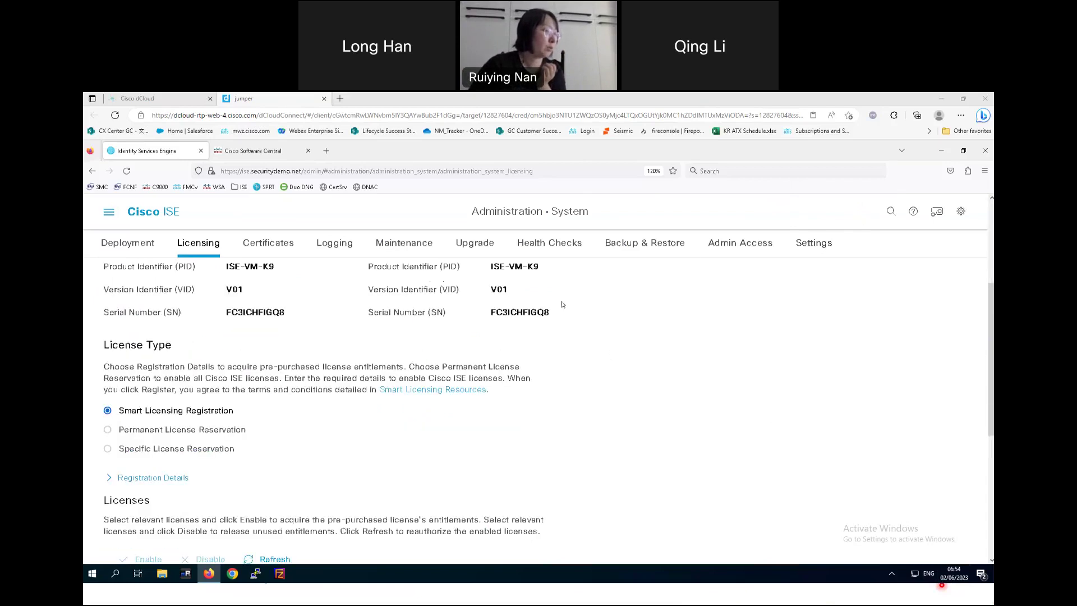
pyautogui.scroll(4, 775, 336)
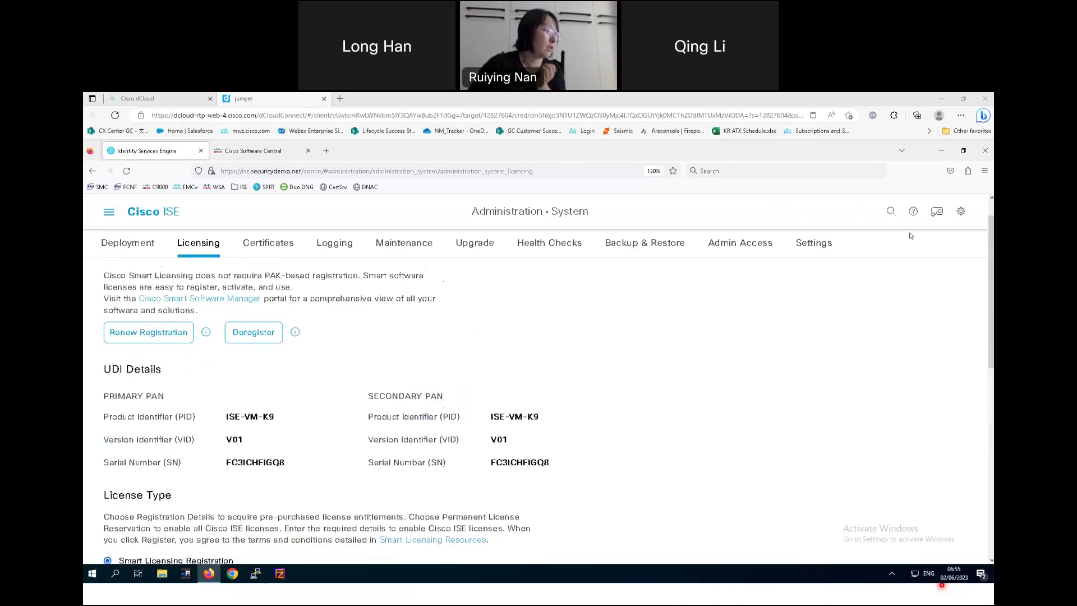
pyautogui.scroll(-5, 695, 357)
pyautogui.scroll(-3, 695, 357)
pyautogui.scroll(3, 695, 356)
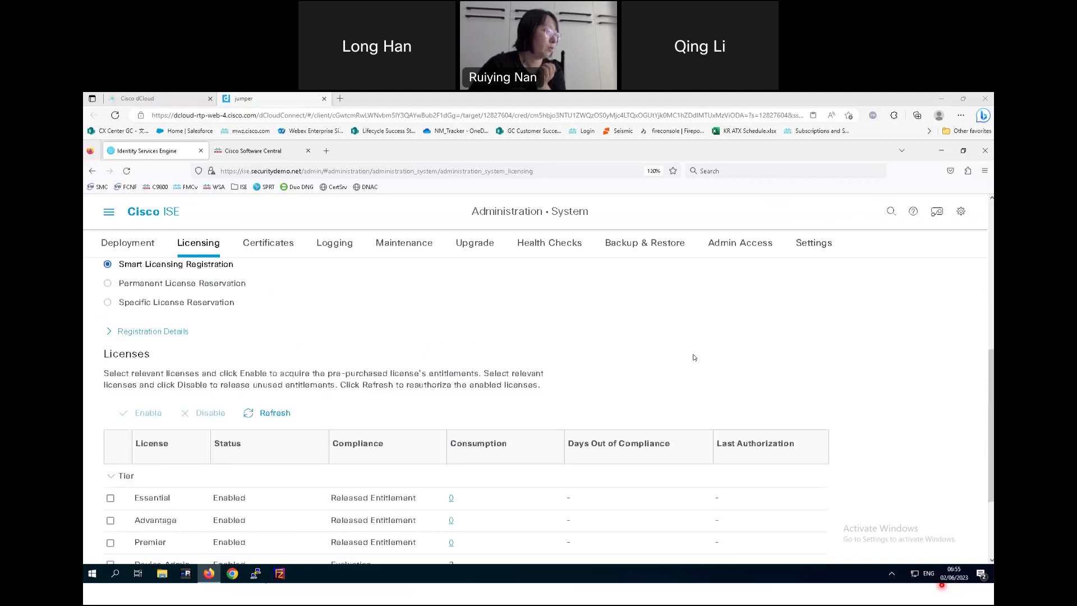
pyautogui.scroll(-3, 693, 358)
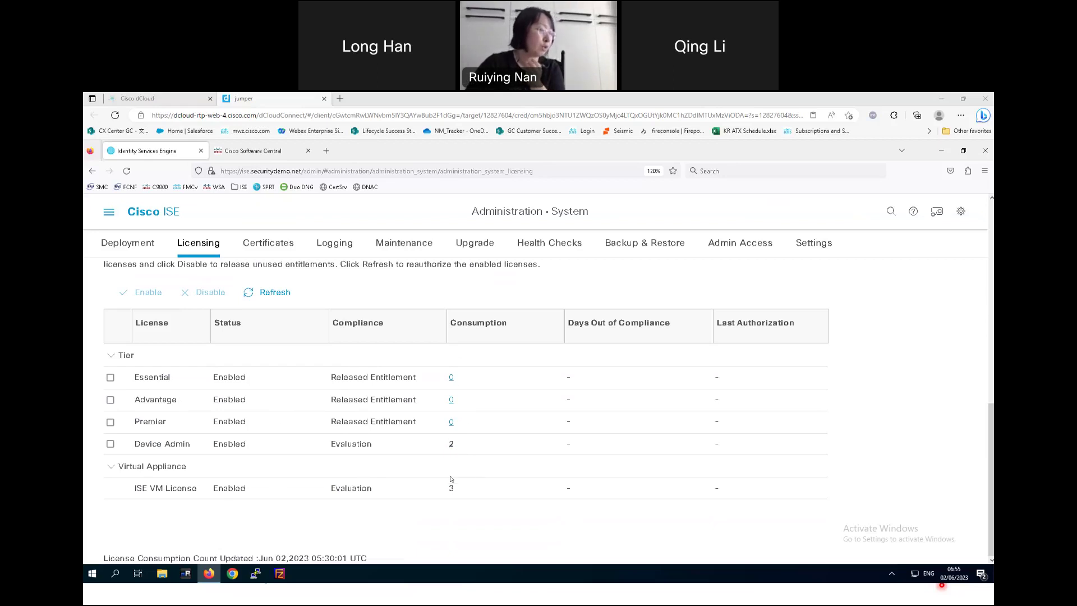
pyautogui.moveTo(439, 488)
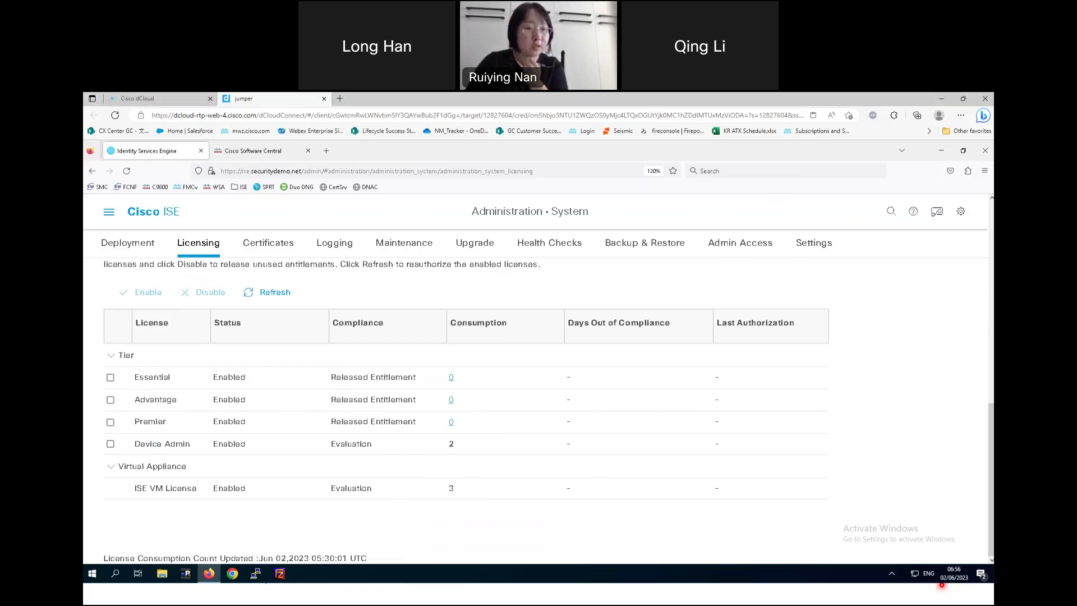
# - Back in Cisco Software Central, close the token popup and list the account's 22 licenses
pyautogui.click(259, 151)
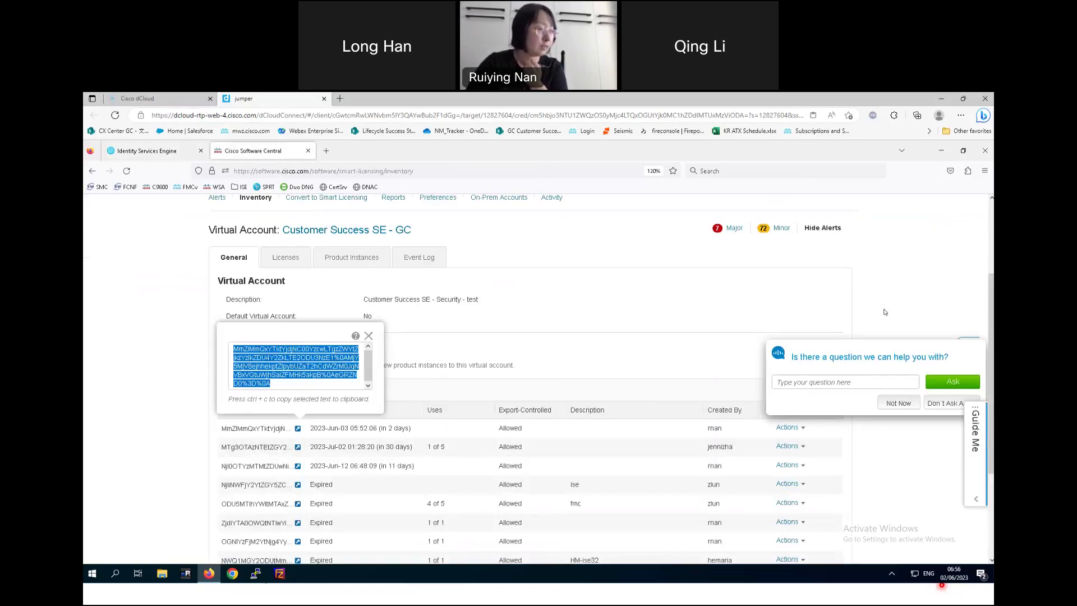
pyautogui.click(828, 384)
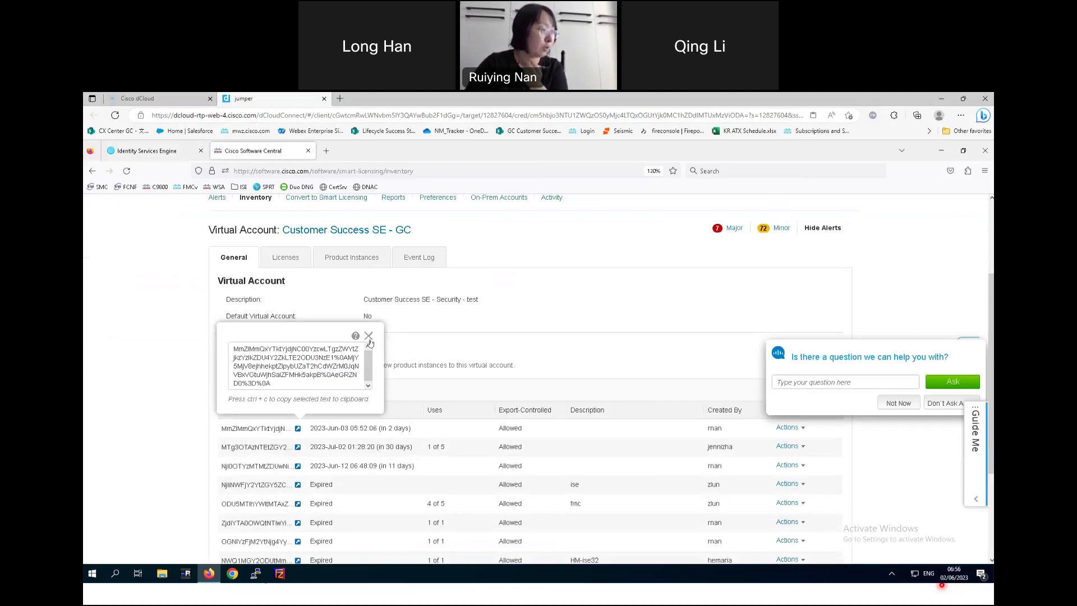
pyautogui.click(286, 259)
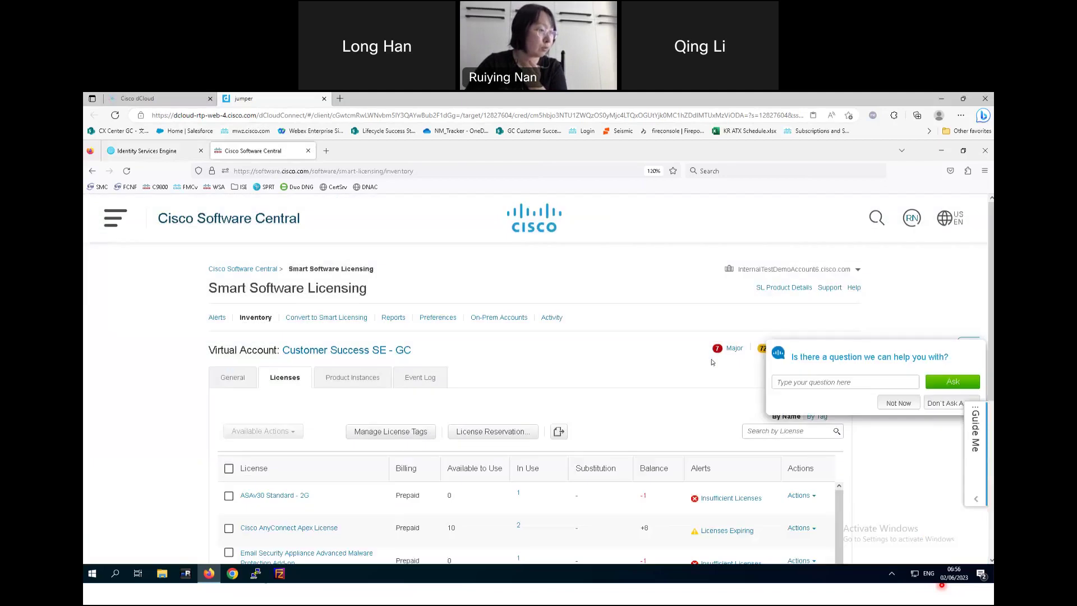
pyautogui.scroll(-3, 711, 363)
pyautogui.scroll(-1, 357, 245)
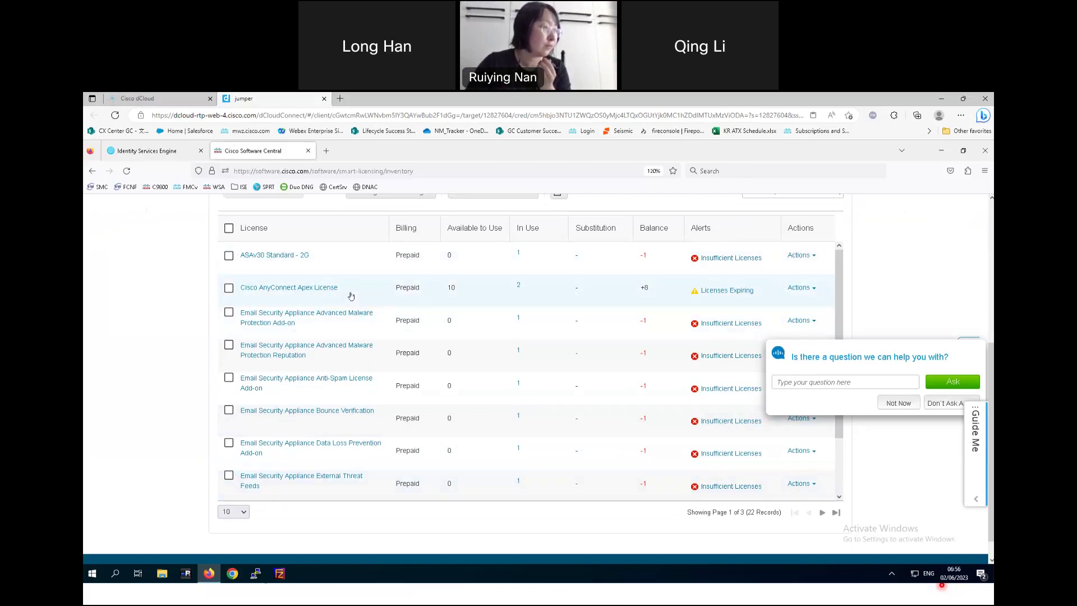
# - Check the Cisco AnyConnect Apex License details, then move to the 'Key points to remember' slide
pyautogui.click(280, 288)
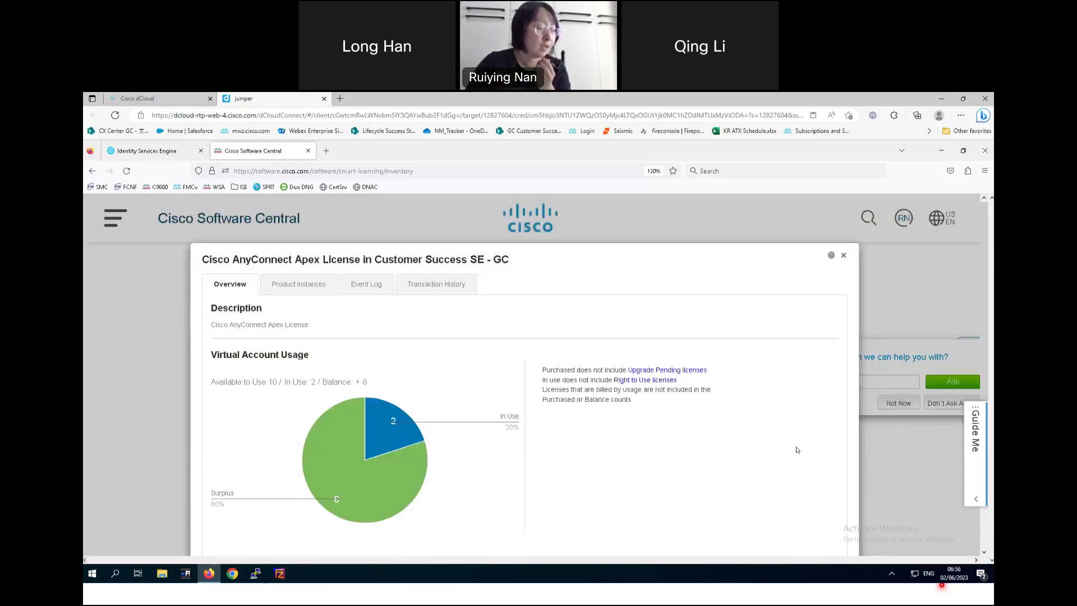
pyautogui.click(844, 256)
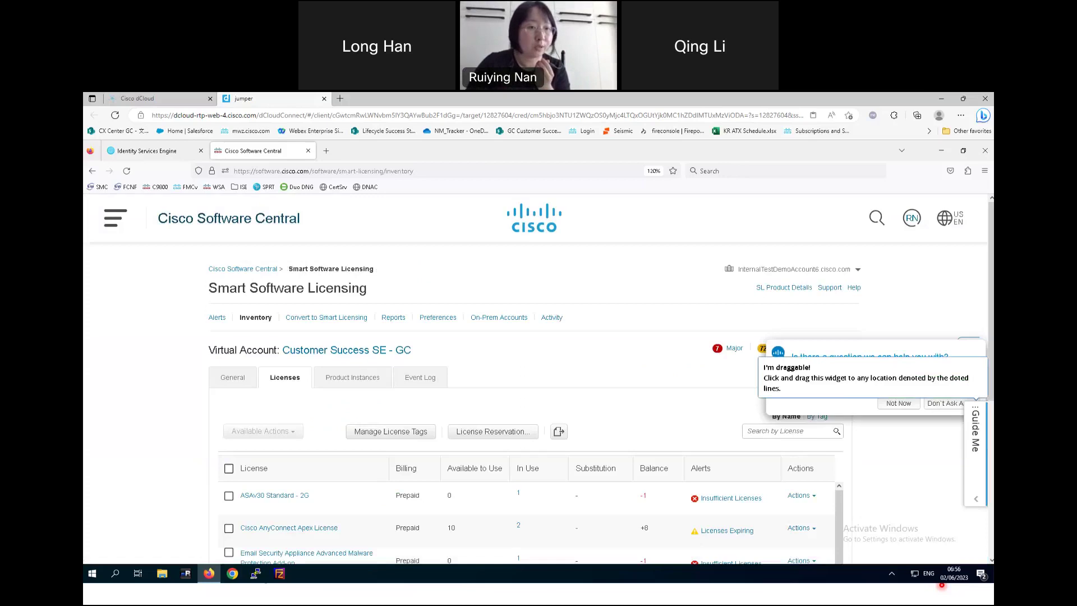
pyautogui.scroll(-4, 678, 447)
pyautogui.scroll(-2, 678, 448)
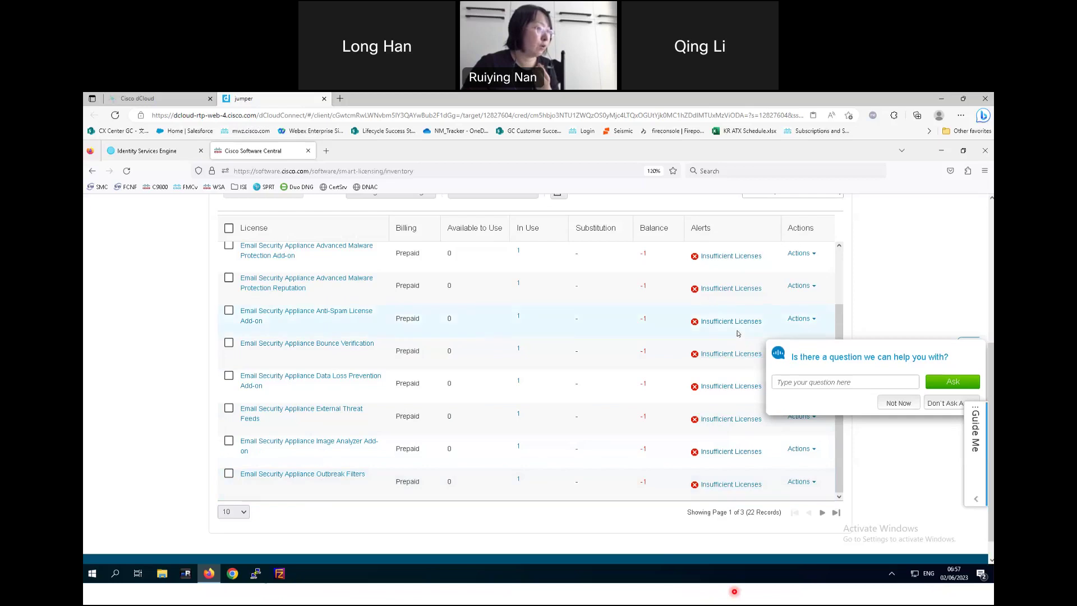
pyautogui.scroll(2, 737, 302)
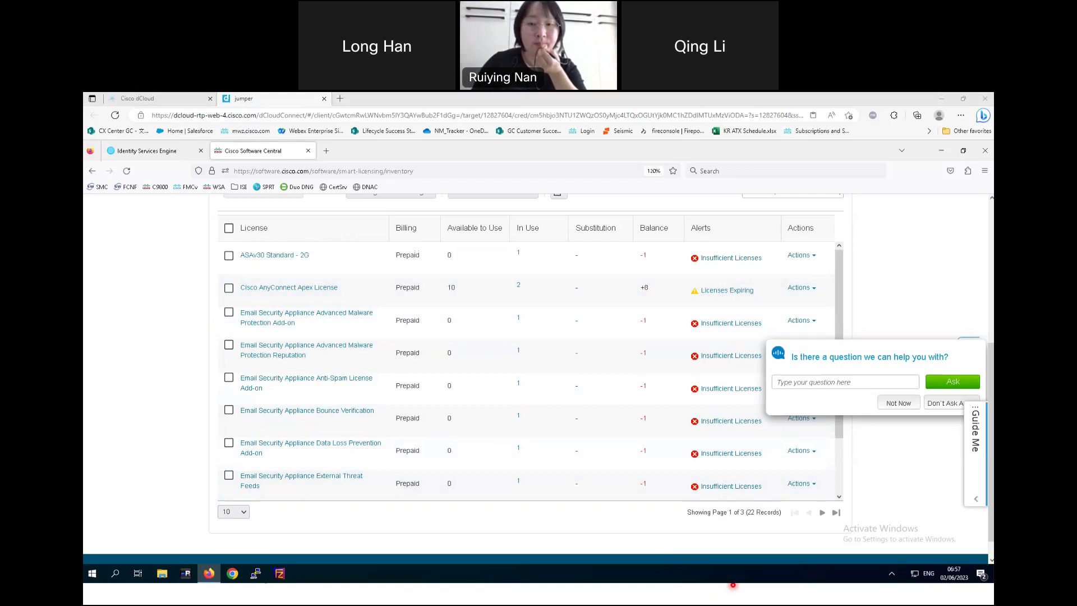
pyautogui.moveTo(732, 604)
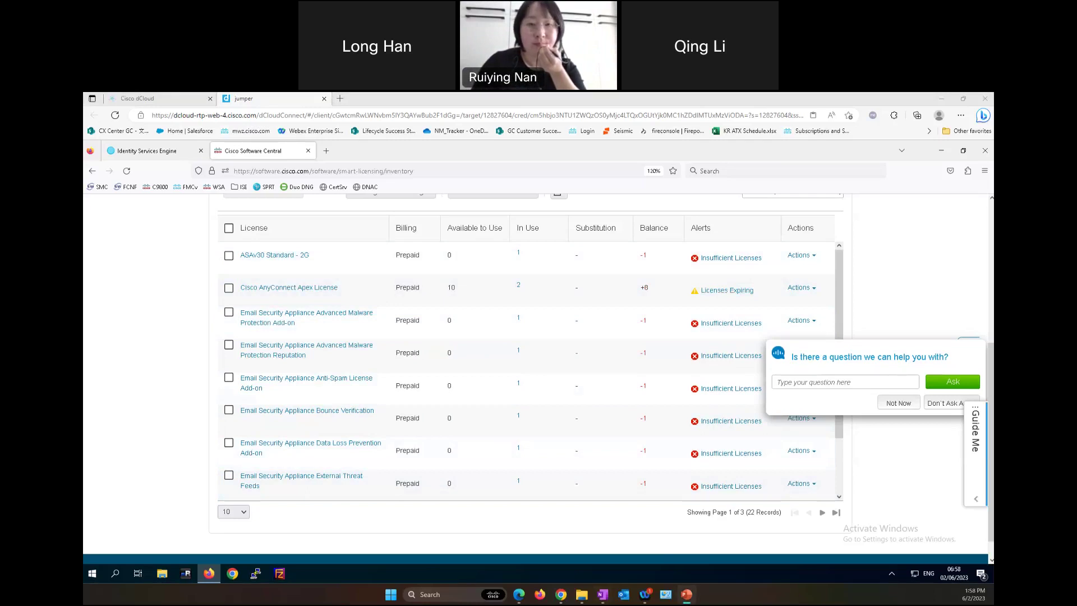
pyautogui.hotkey('alt', 'Tab')
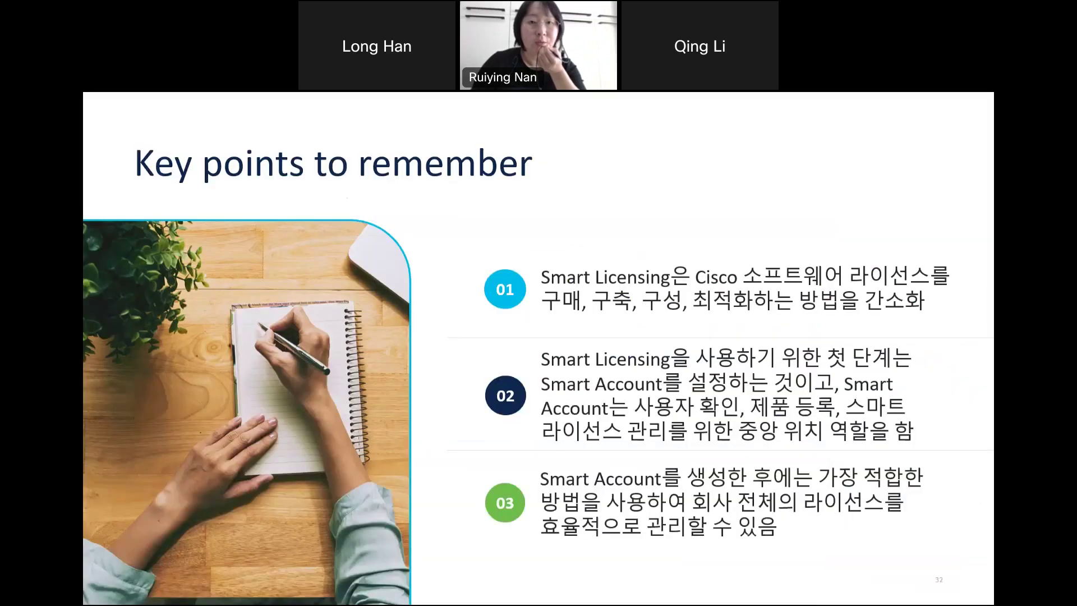
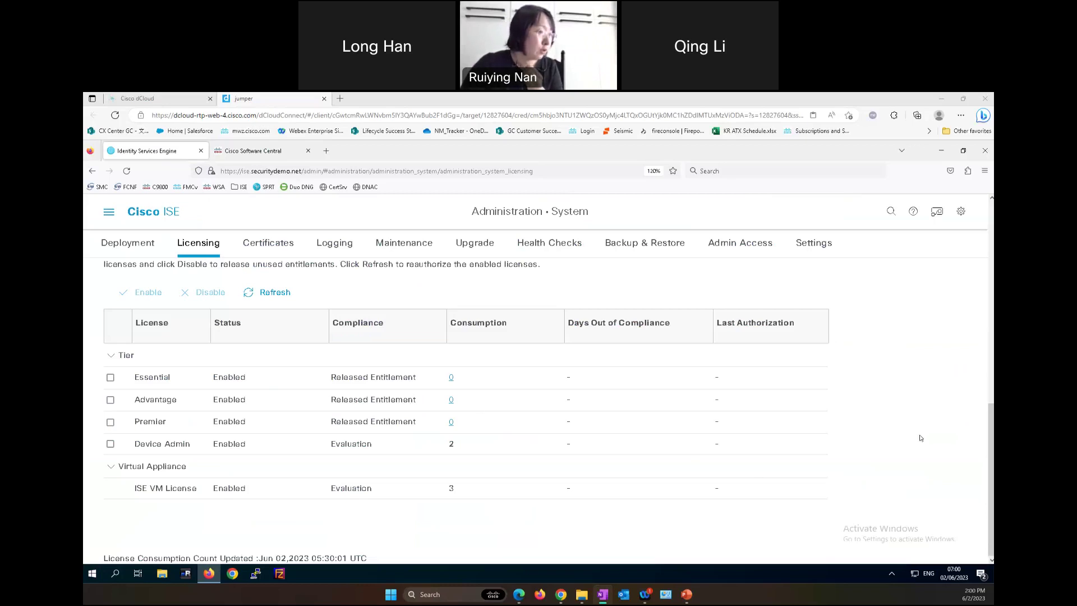
# - Scroll the ISE Licensing page up to the UDI Details and License Type options
pyautogui.scroll(8, 920, 437)
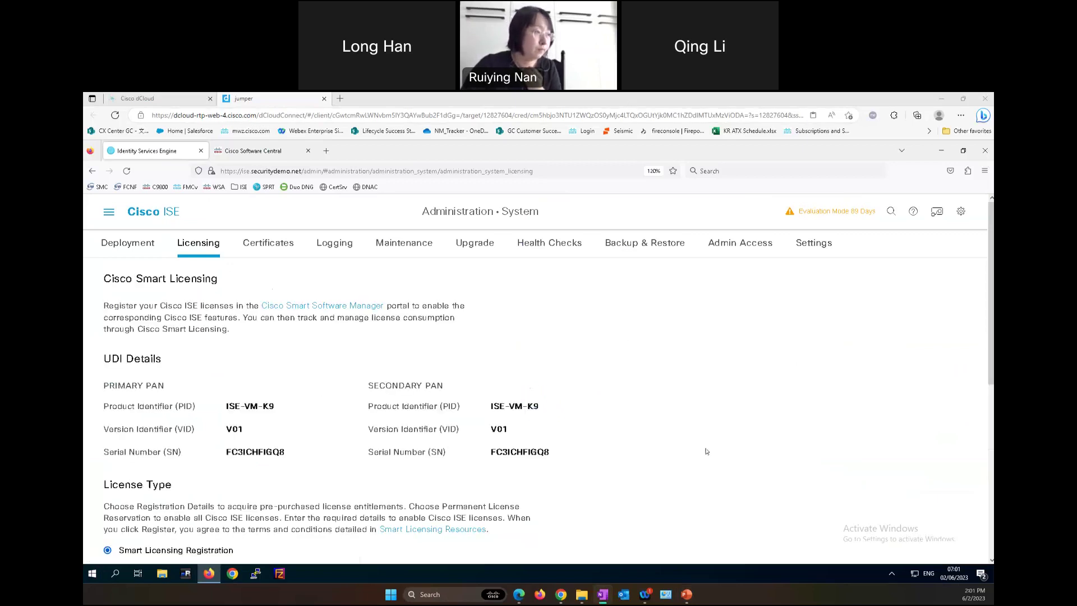
pyautogui.scroll(-4, 660, 398)
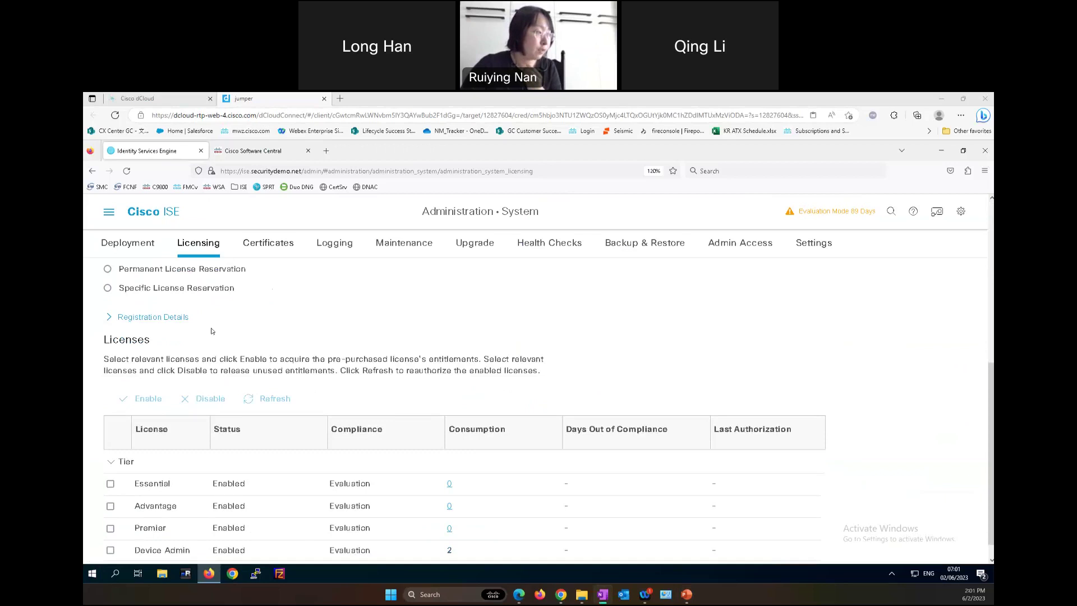
pyautogui.scroll(1, 163, 365)
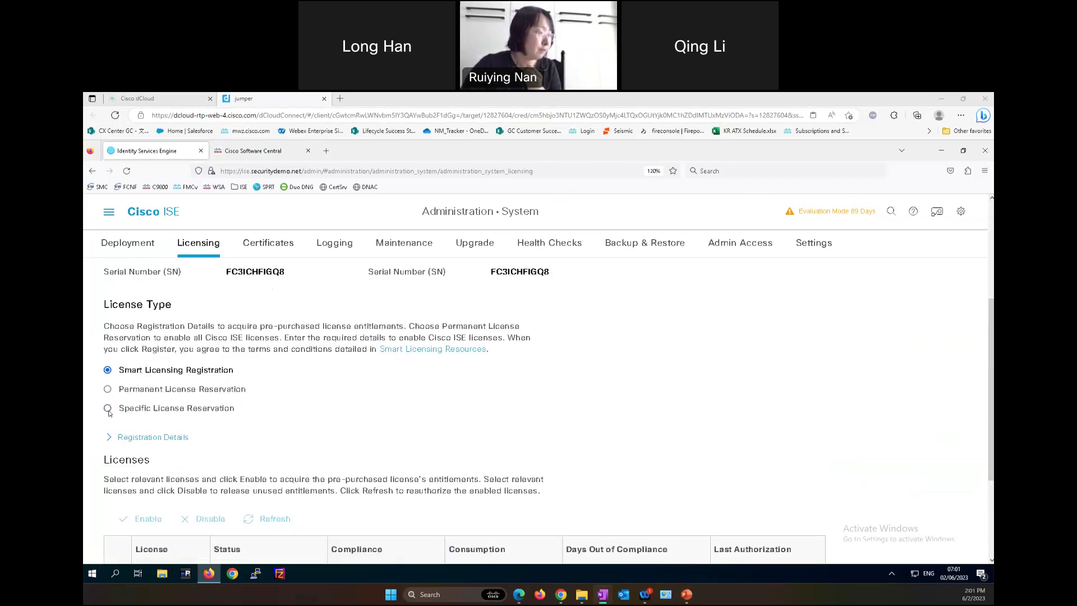
# - Choose Specific License Reservation and scroll down to its SLR Configuration section
pyautogui.click(107, 409)
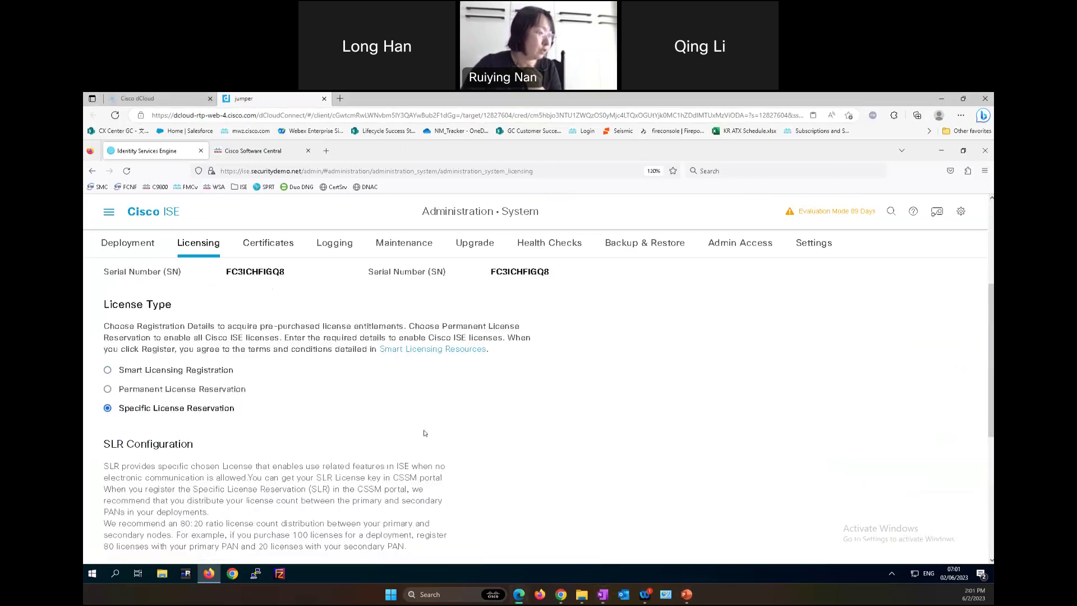
pyautogui.scroll(-2, 425, 432)
pyautogui.scroll(-1, 425, 431)
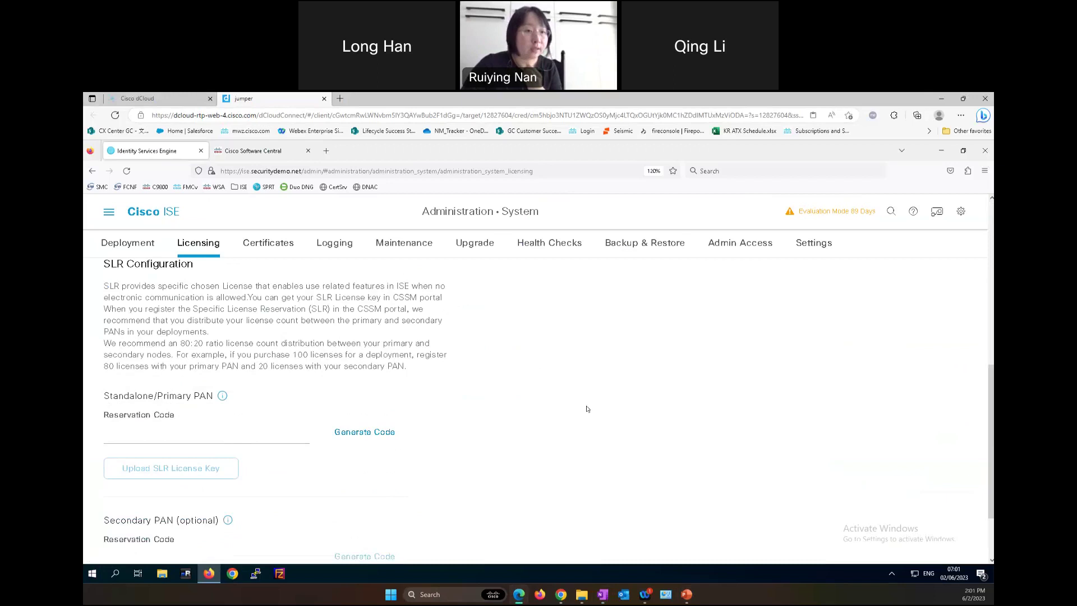
pyautogui.scroll(1, 269, 421)
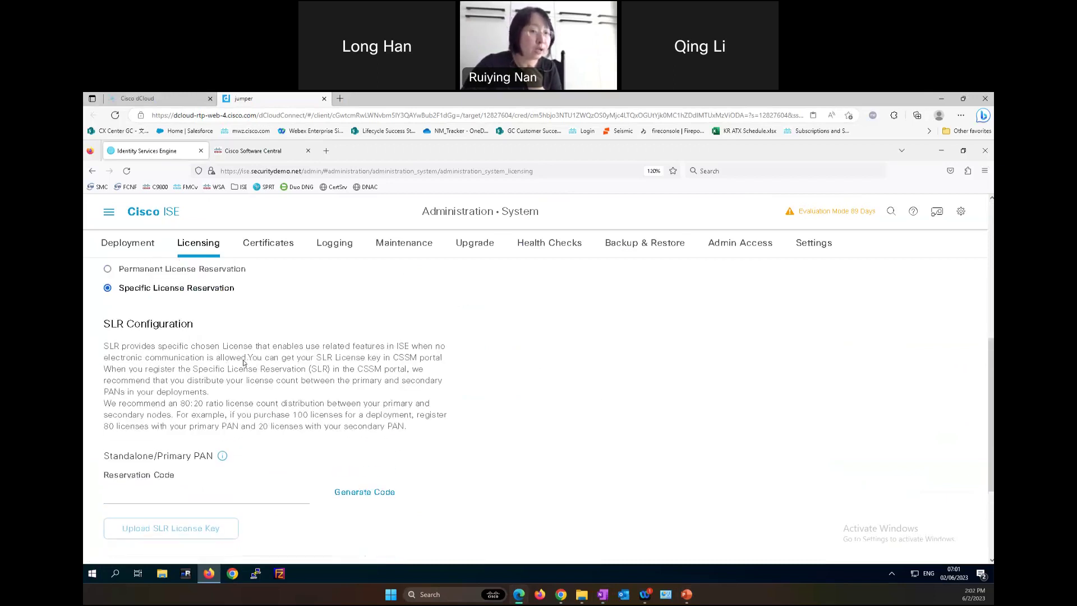
pyautogui.scroll(-1, 245, 357)
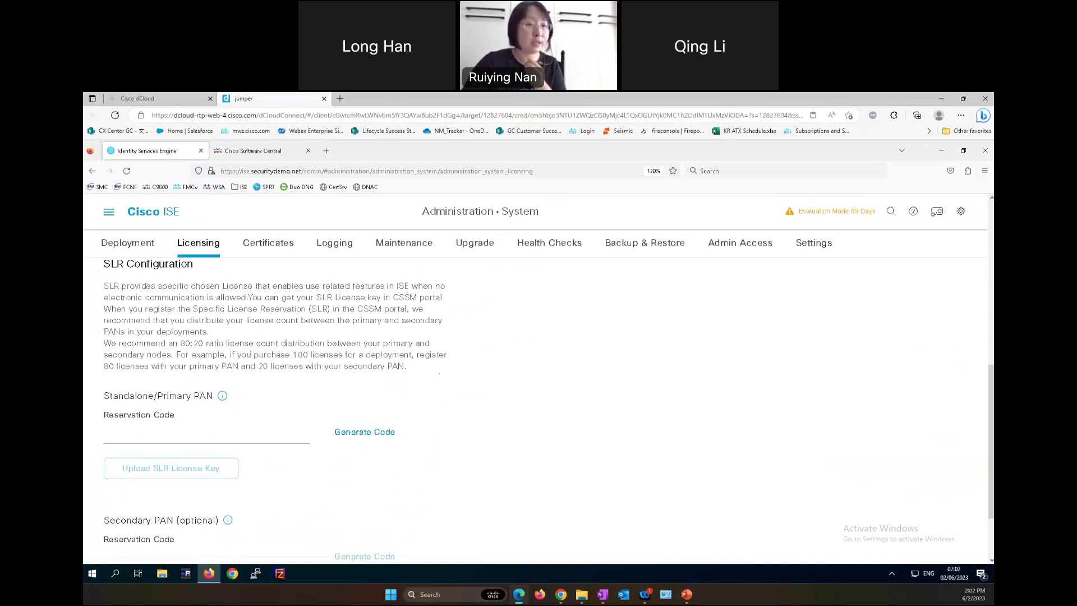
pyautogui.scroll(-2, 242, 372)
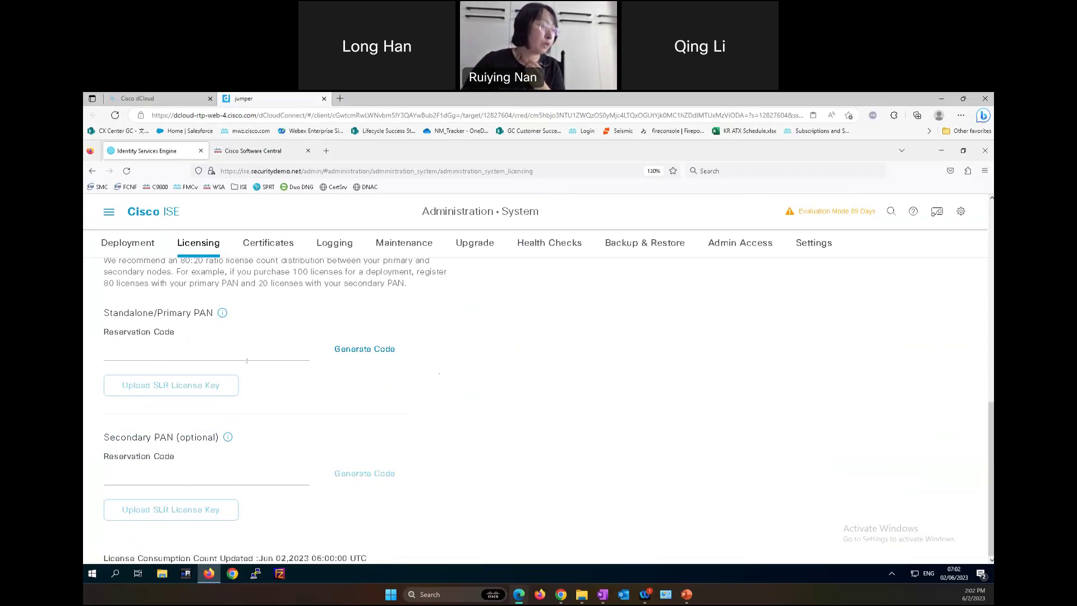
# - Generate the Standalone/Primary PAN reservation code and review the Software Central license inventory
pyautogui.click(365, 350)
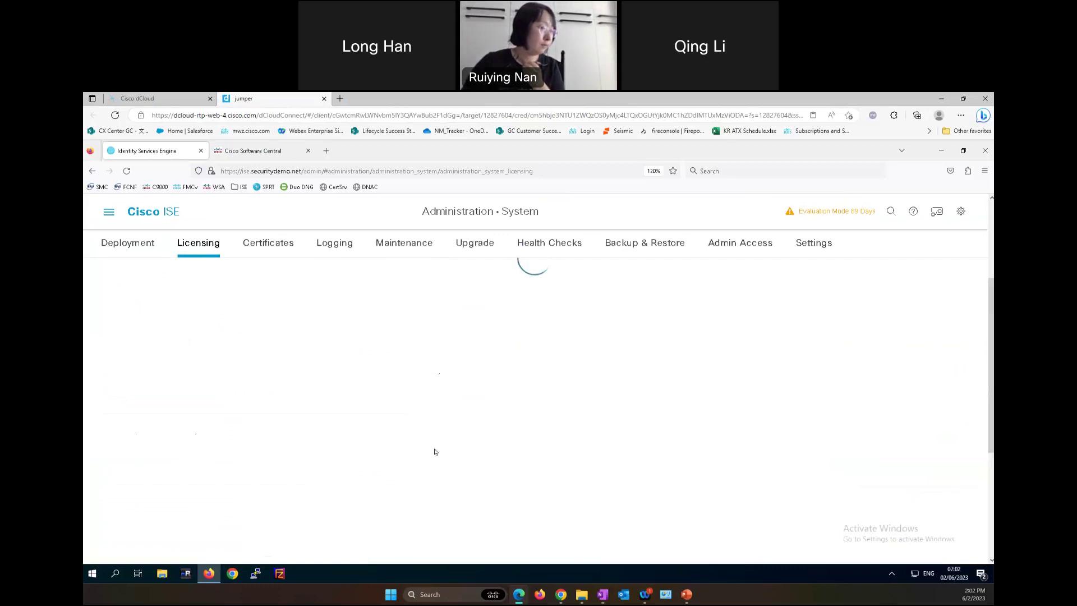
pyautogui.scroll(3, 448, 446)
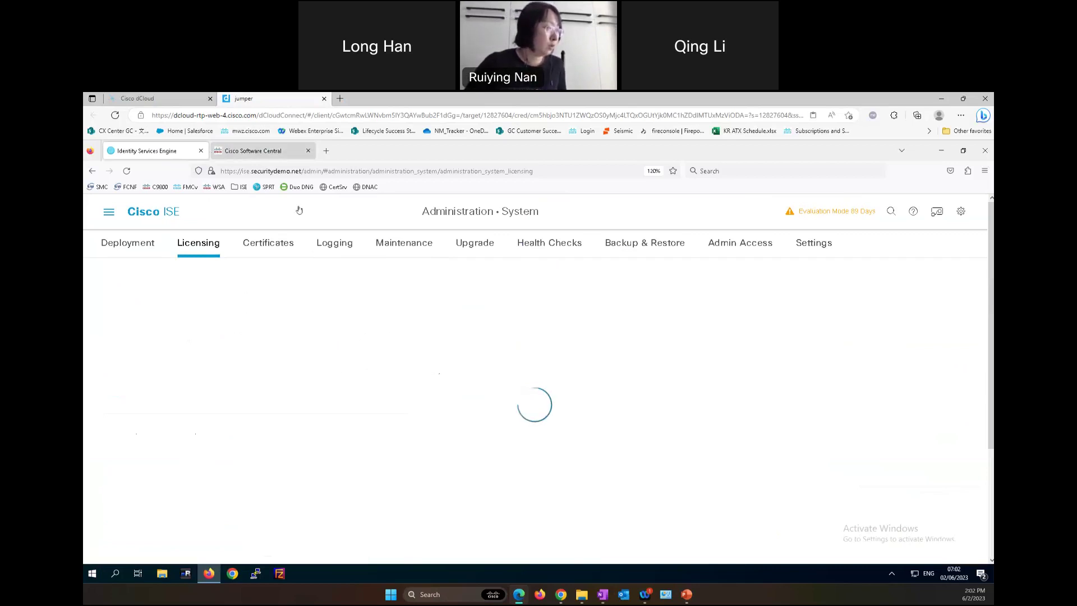
pyautogui.hotkey('ctrl', 'Tab')
pyautogui.scroll(5, 448, 387)
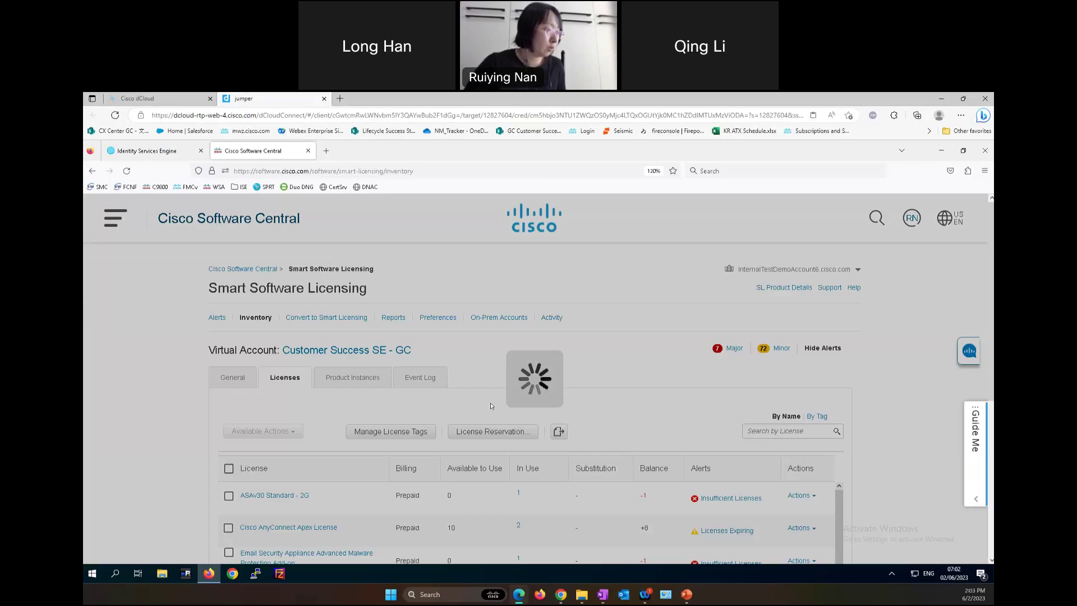
pyautogui.scroll(-2, 532, 412)
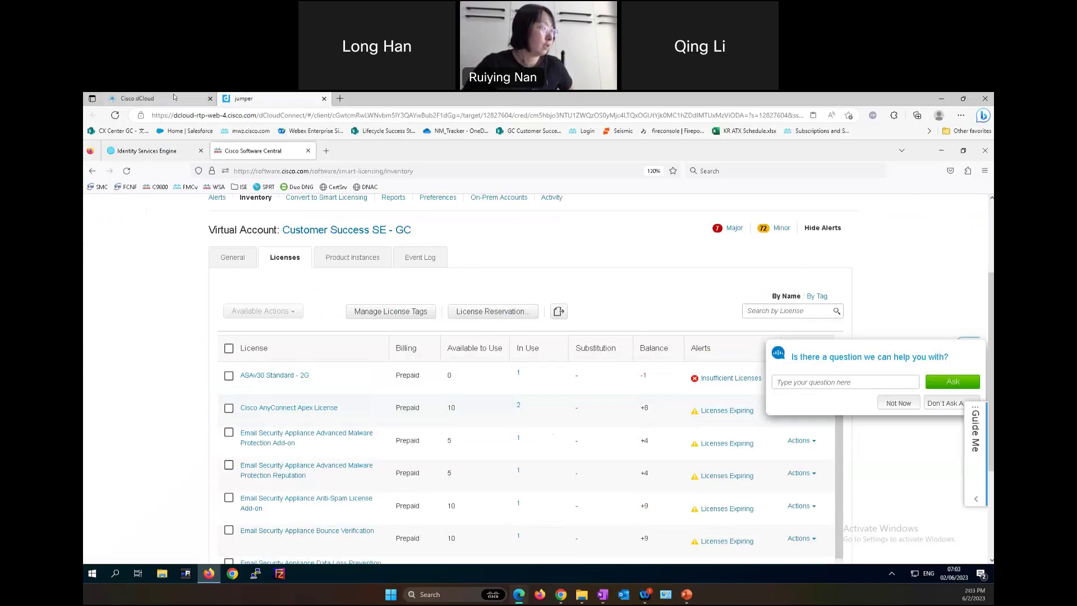
# - Copy the generated primary PAN reservation code from ISE into Cisco Software Central
pyautogui.click(163, 151)
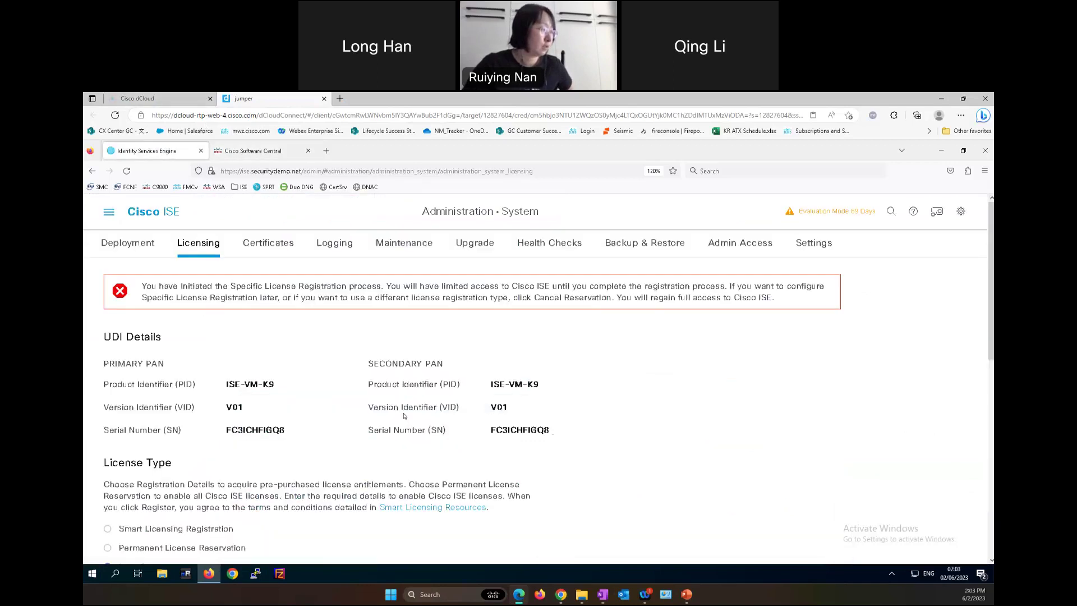
pyautogui.scroll(-10, 404, 415)
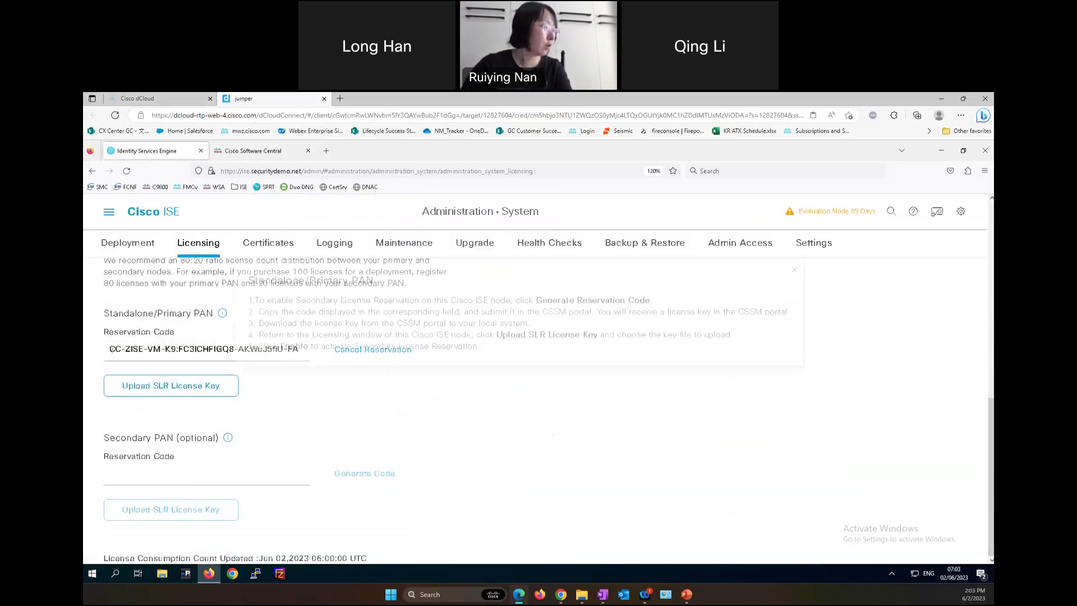
pyautogui.moveTo(110, 349); pyautogui.dragTo(166, 349)
pyautogui.moveTo(314, 351); pyautogui.dragTo(350, 348)
pyautogui.hotkey('ctrl', 'c')
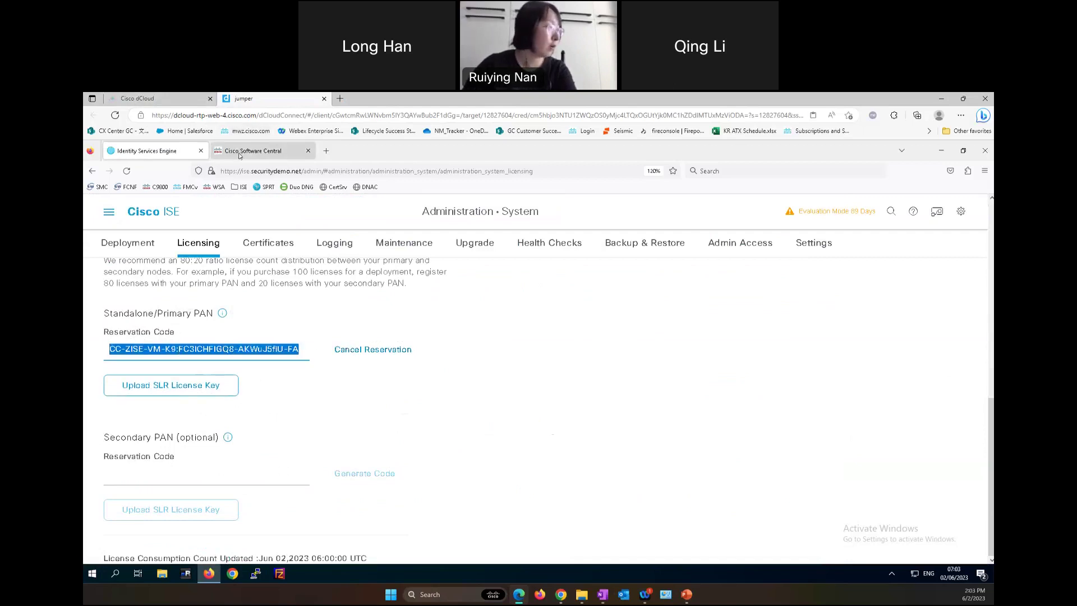
pyautogui.hotkey('ctrl', 'Tab')
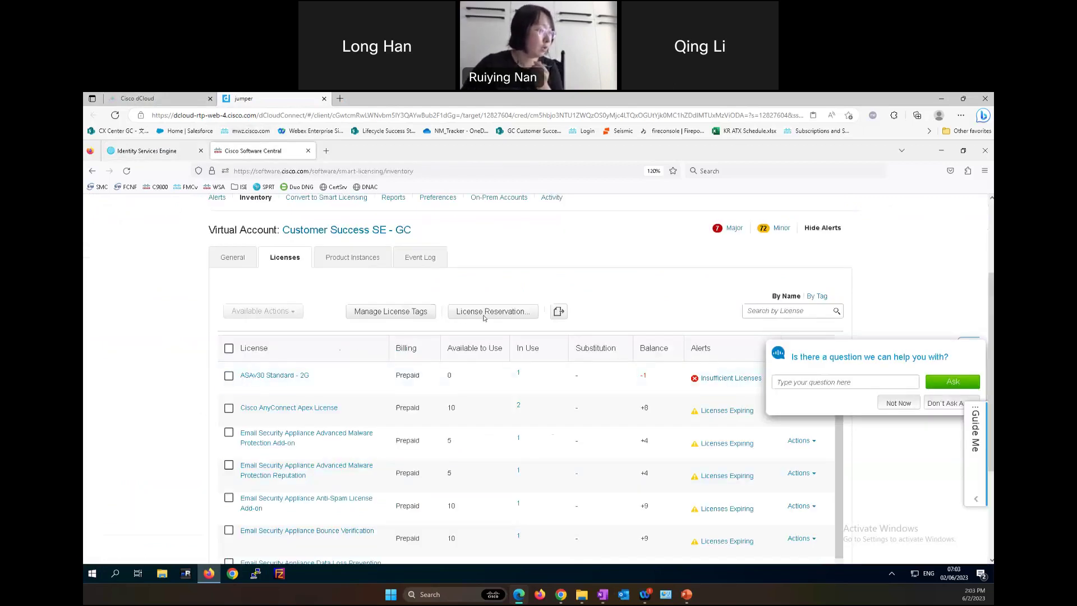
# - Start a License Reservation, accept the notice, and paste the ISE Reservation Request Code
pyautogui.click(487, 312)
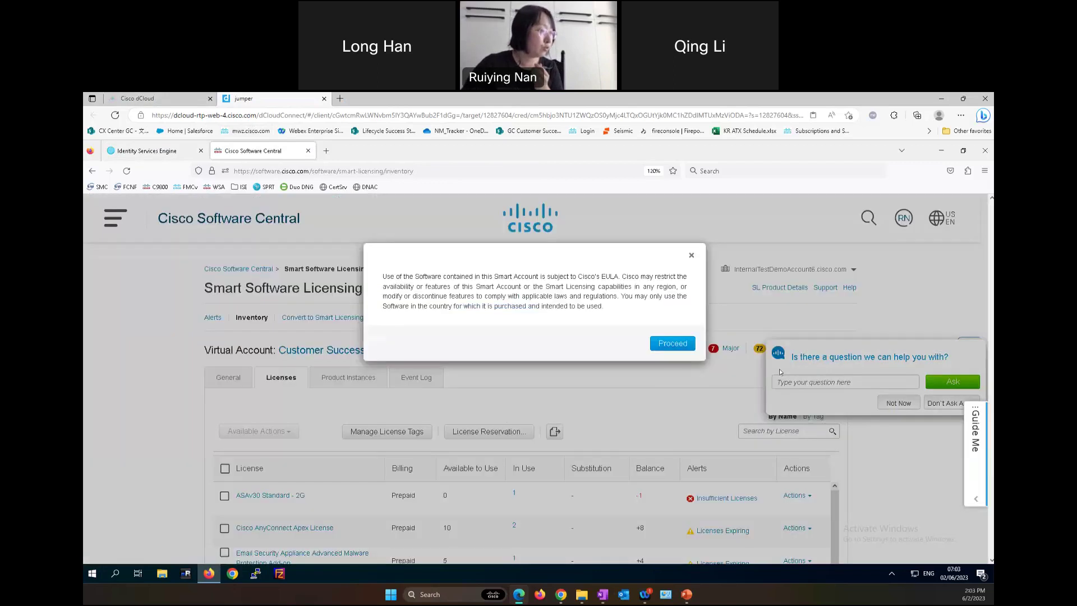
pyautogui.click(679, 343)
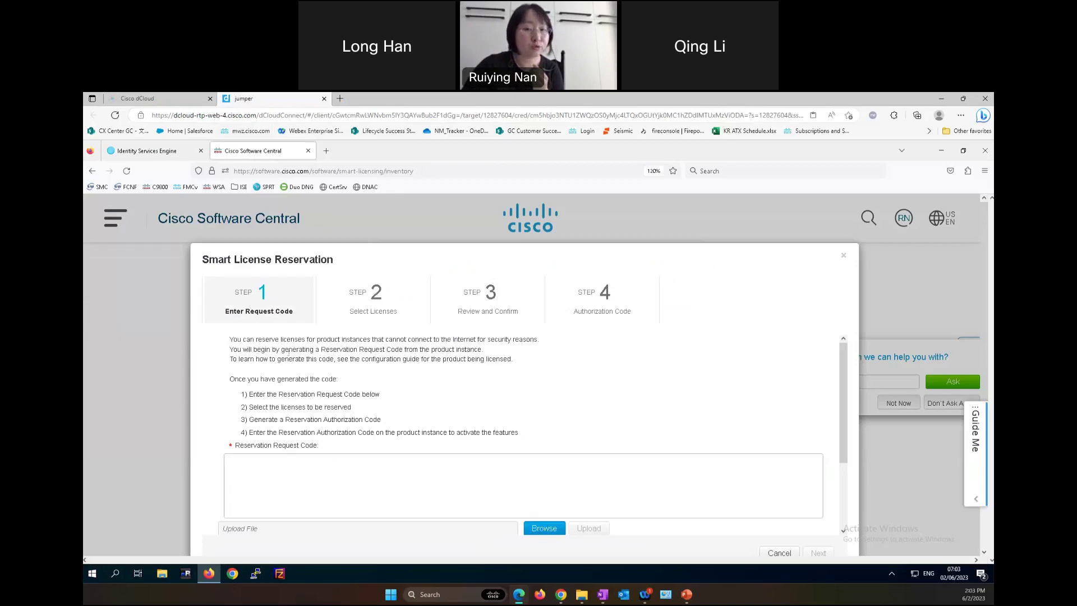
pyautogui.click(367, 469)
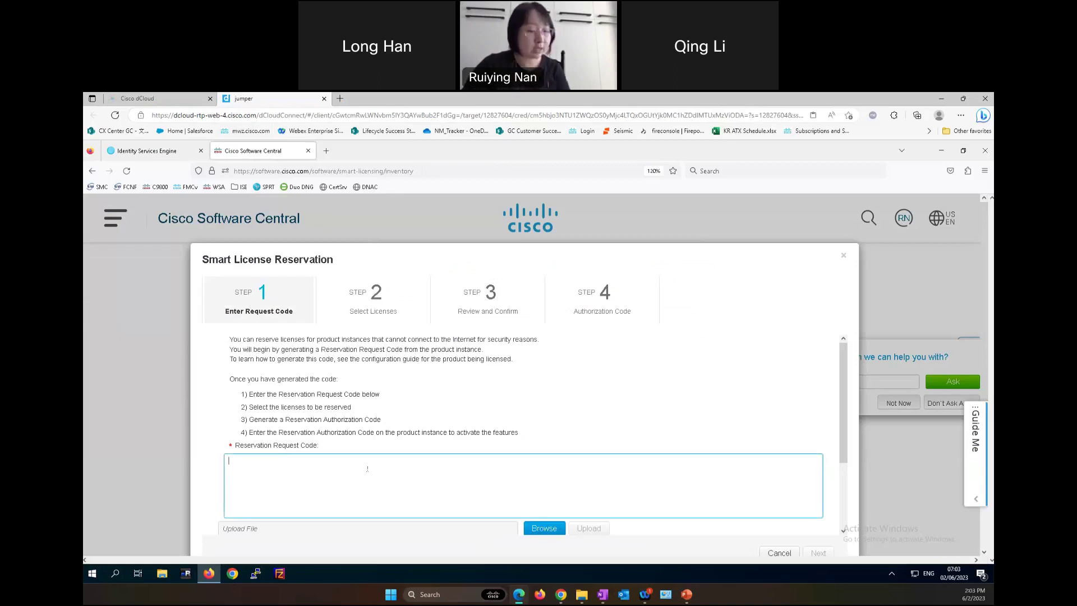
pyautogui.hotkey('ctrl', 'v')
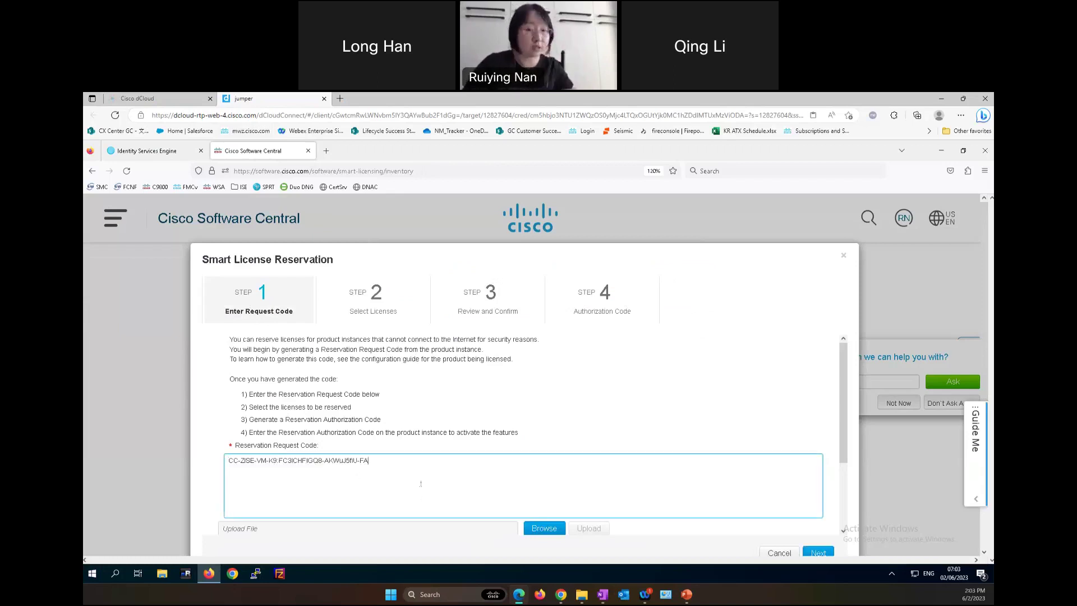
# - Show the SLR activation slide at Step 4 with the authorization code
pyautogui.scroll(-3, 809, 499)
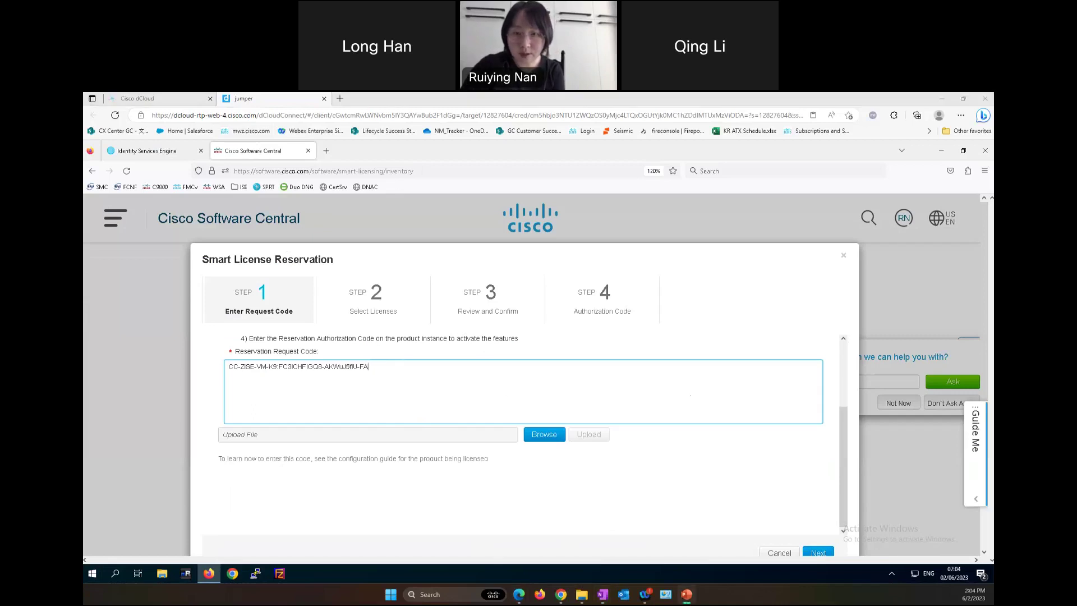
pyautogui.click(686, 594)
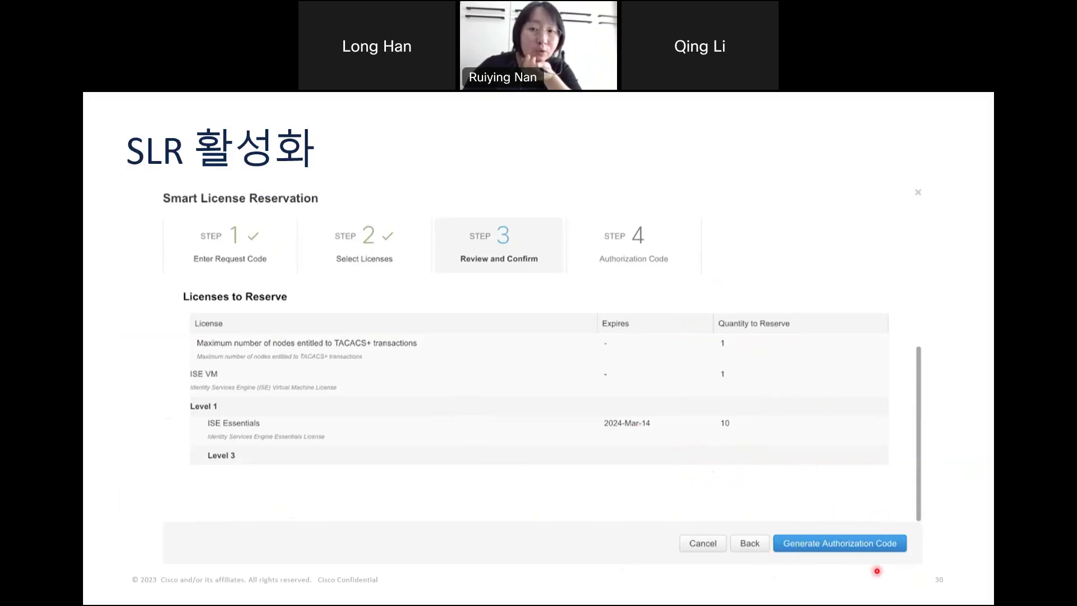
pyautogui.press('Right')
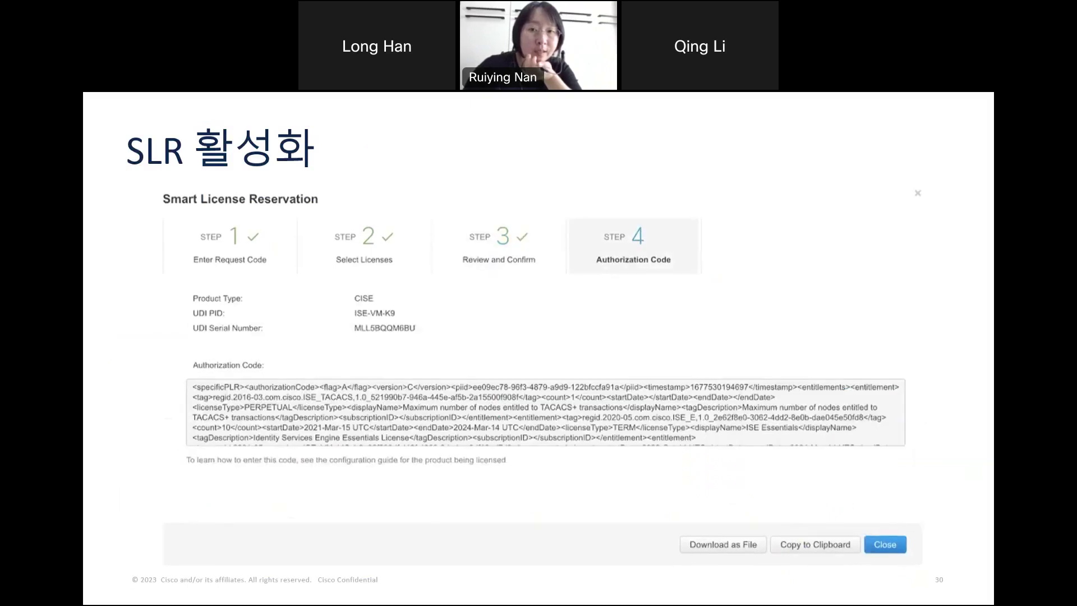